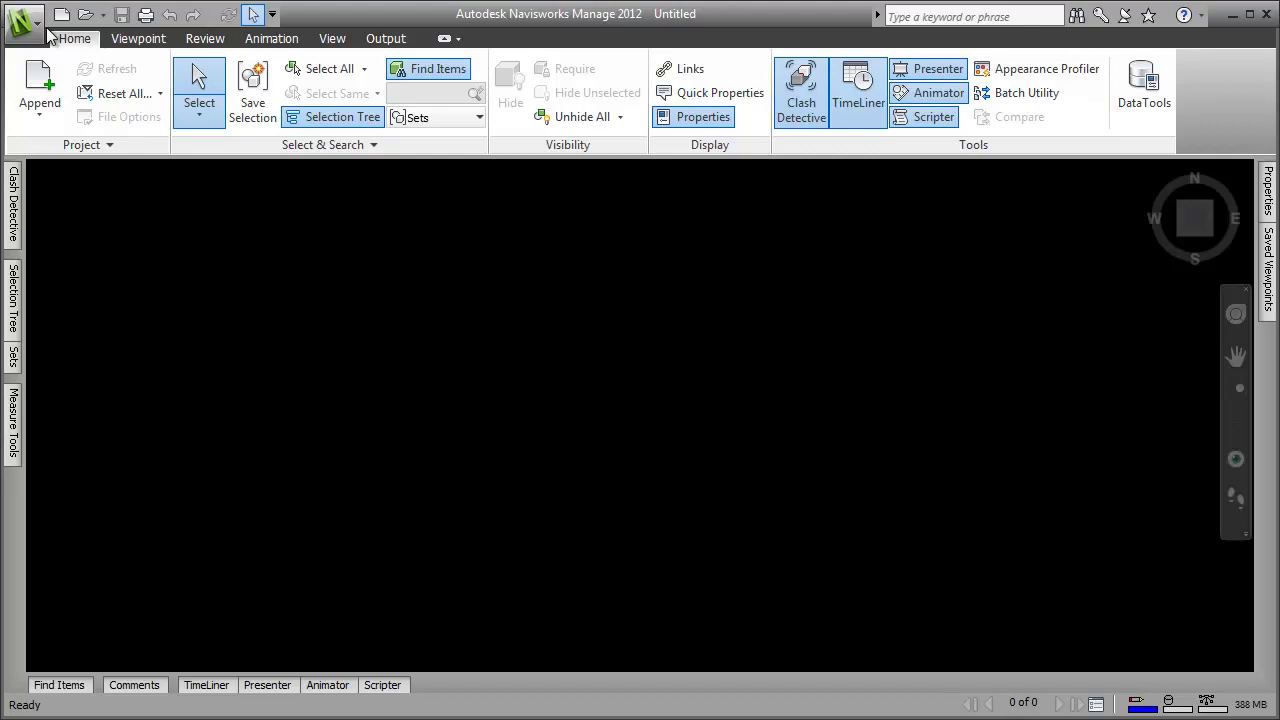
- Turn on Save Hide/Required Attributes and Override Material in Viewpoint Defaults, then open Conference Center.nwf
click(28, 34)
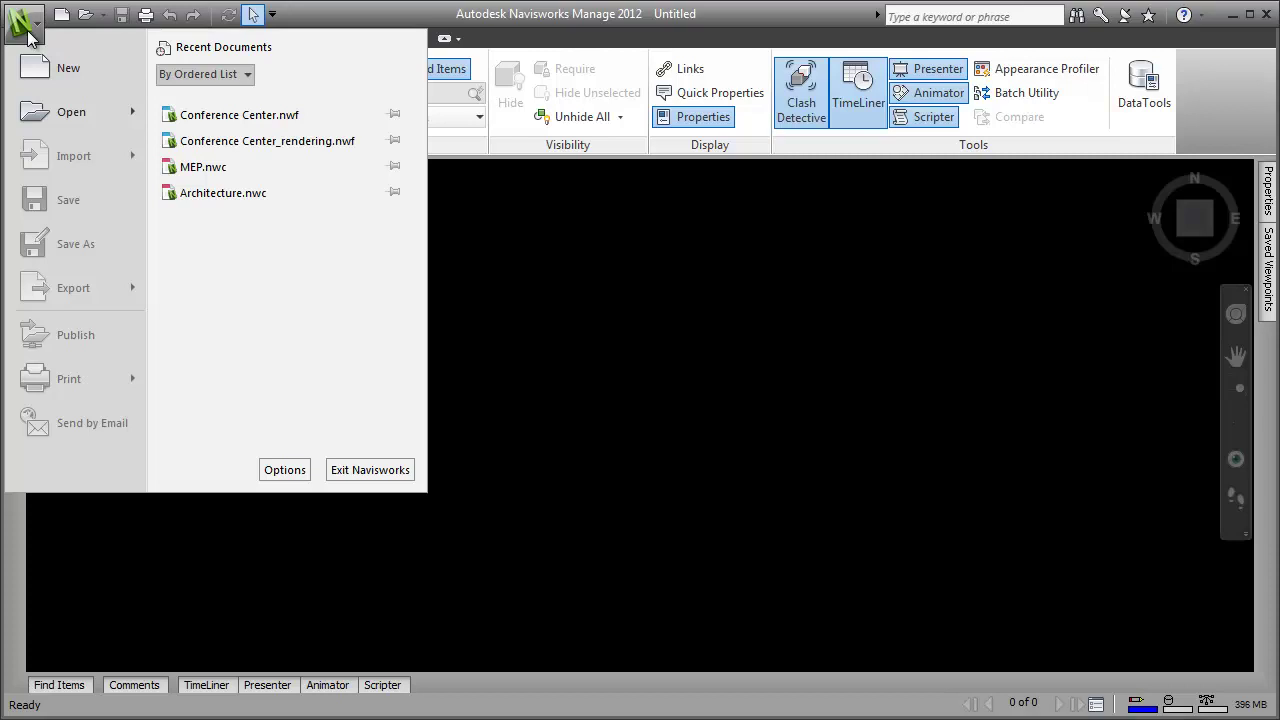
click(272, 472)
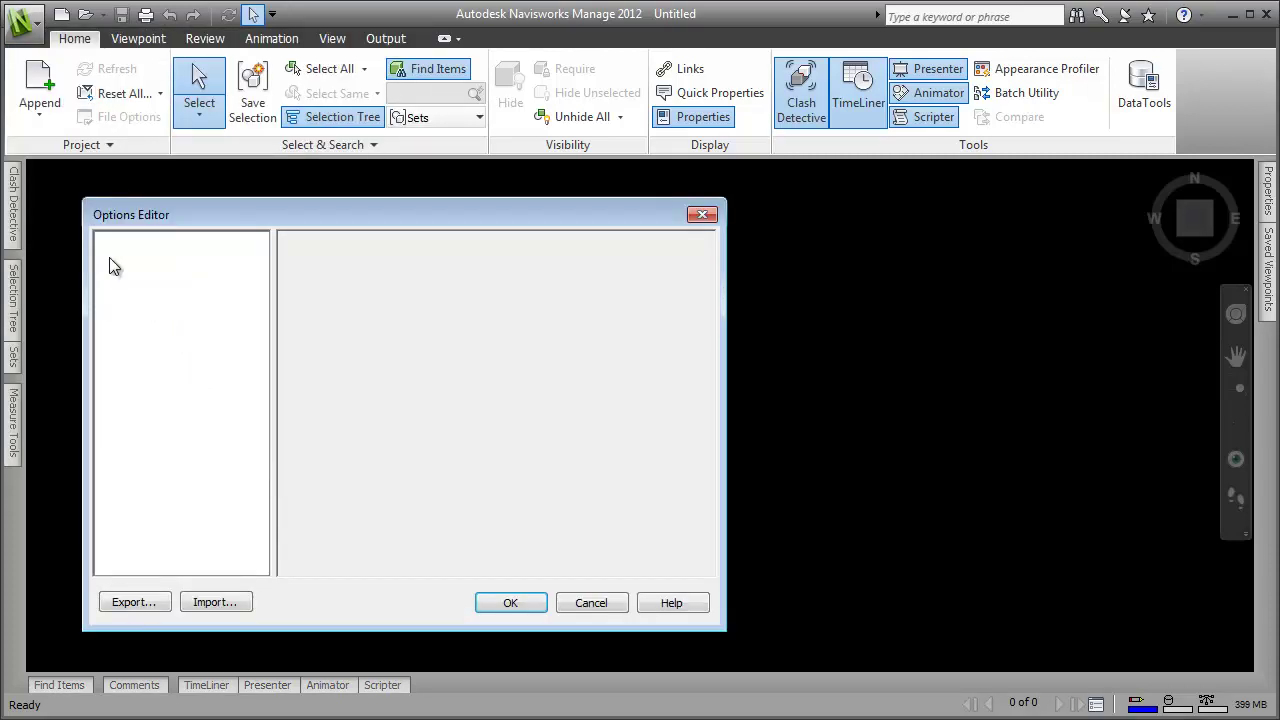
click(109, 257)
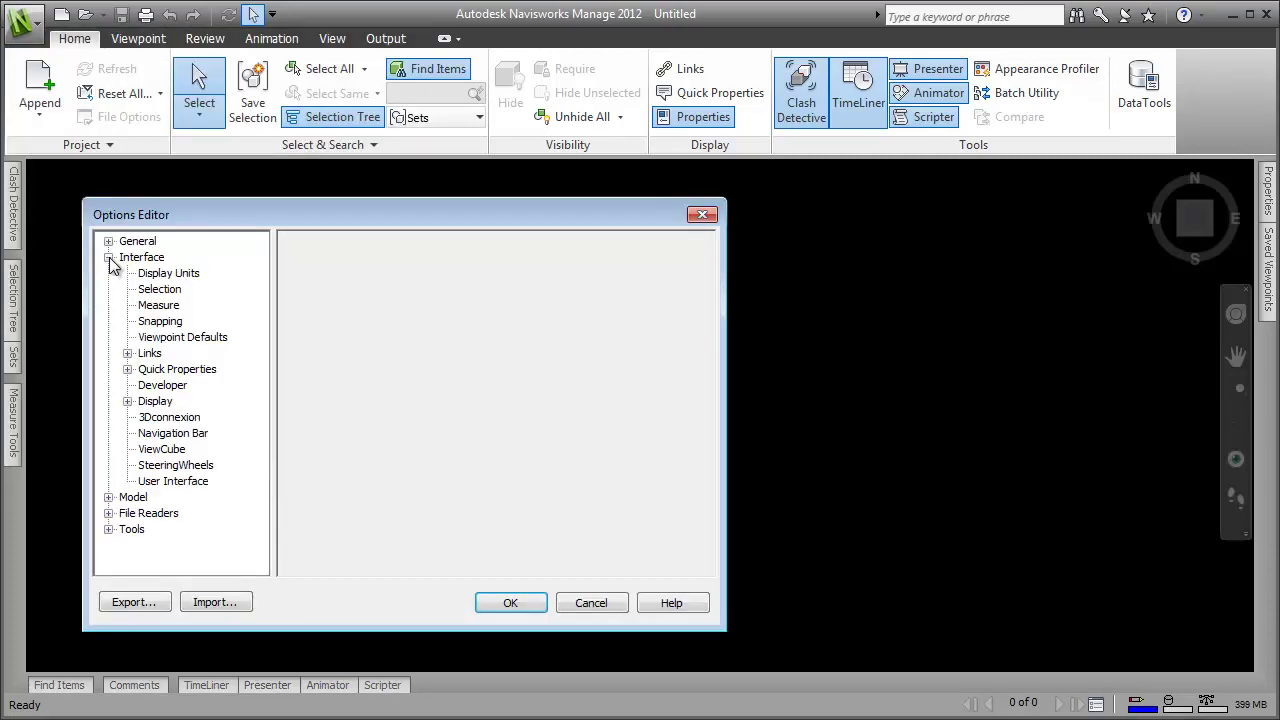
click(145, 333)
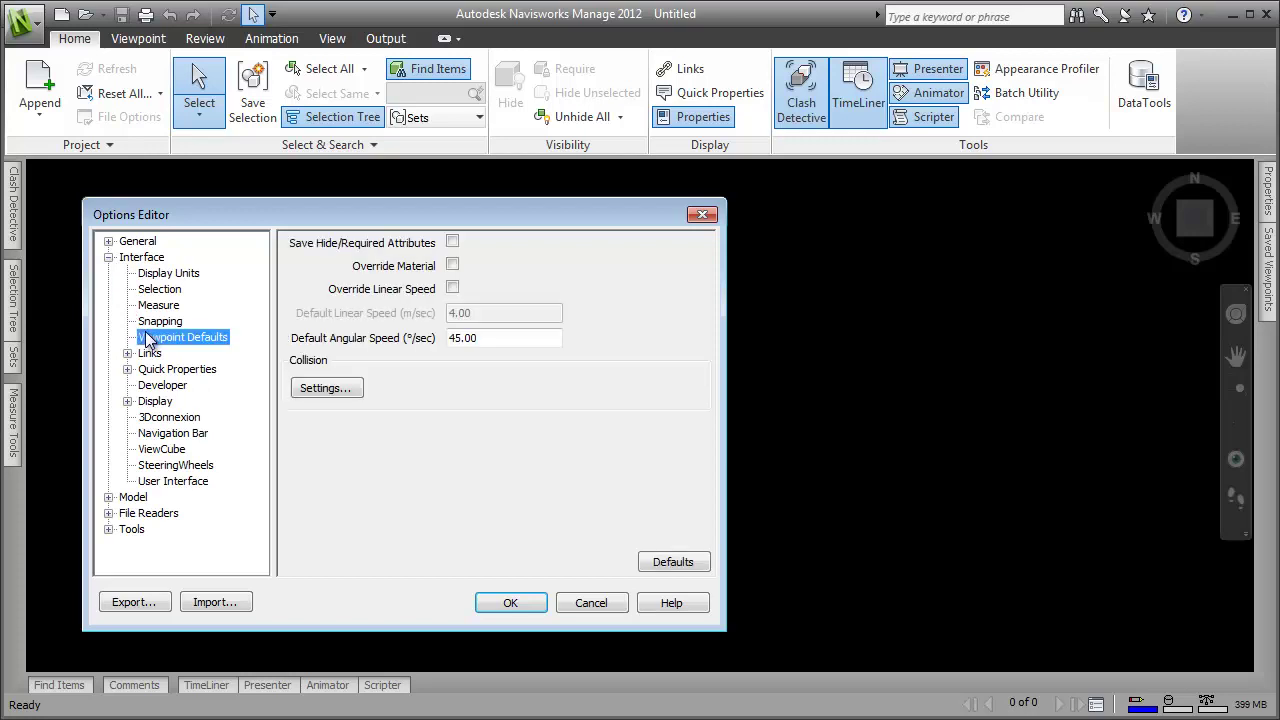
click(452, 243)
click(452, 266)
click(503, 604)
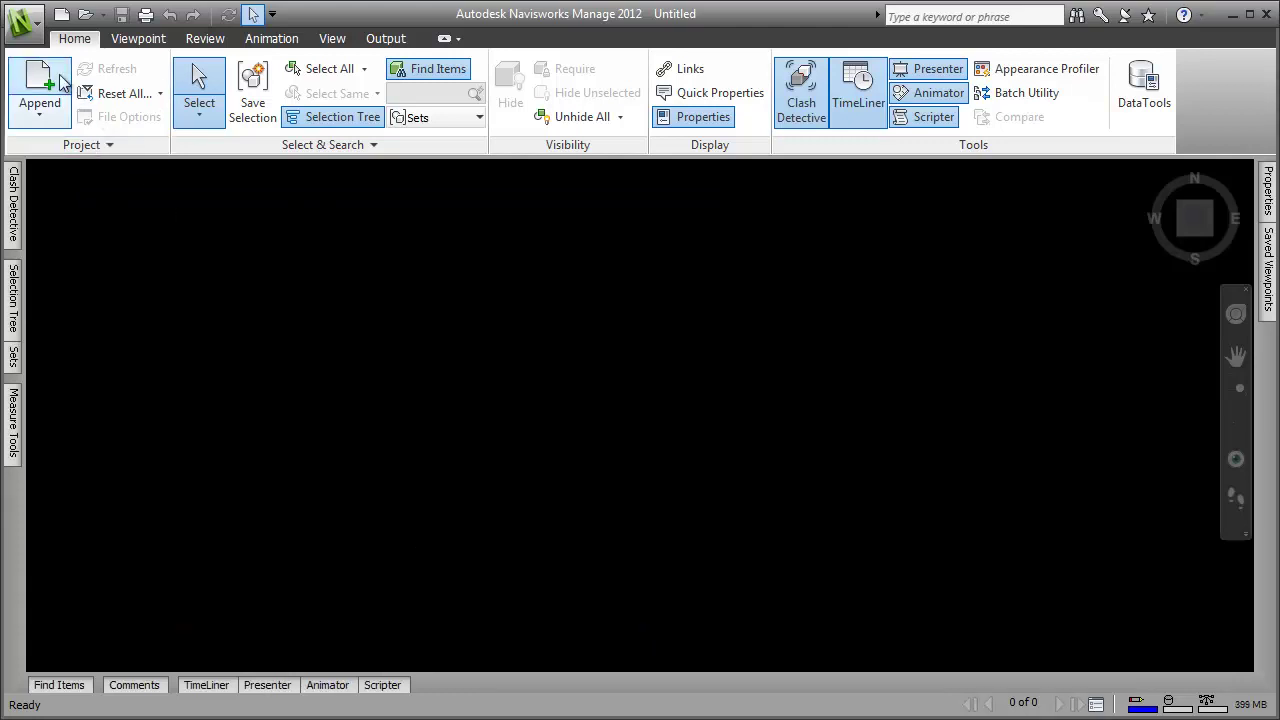
click(26, 38)
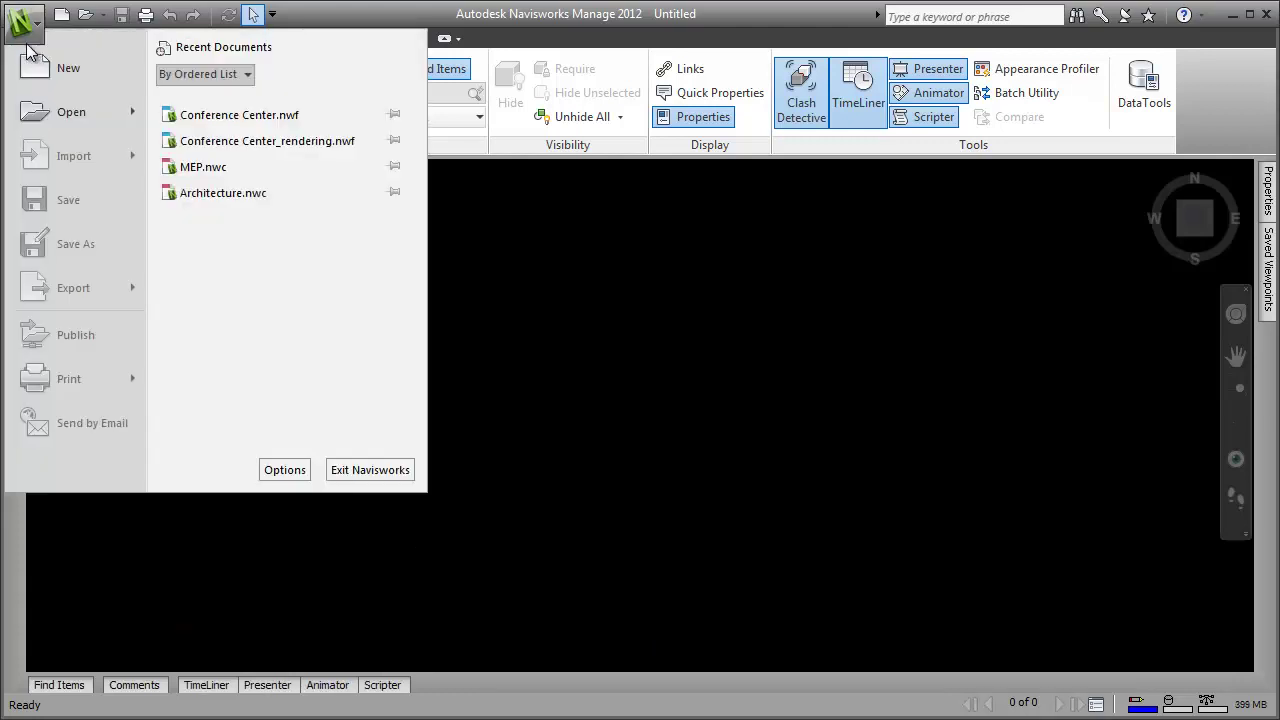
click(236, 117)
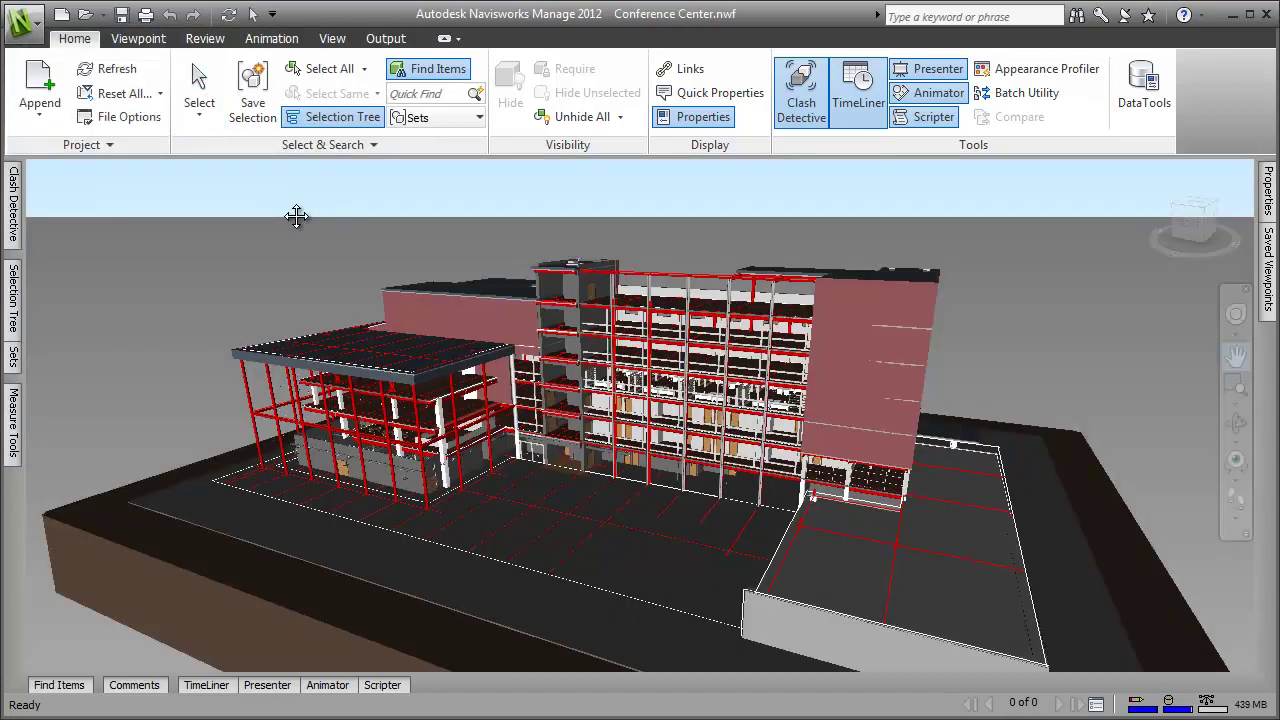
- Save the current building view as viewpoint 'Overview' and pin the Saved Viewpoints panel
click(145, 42)
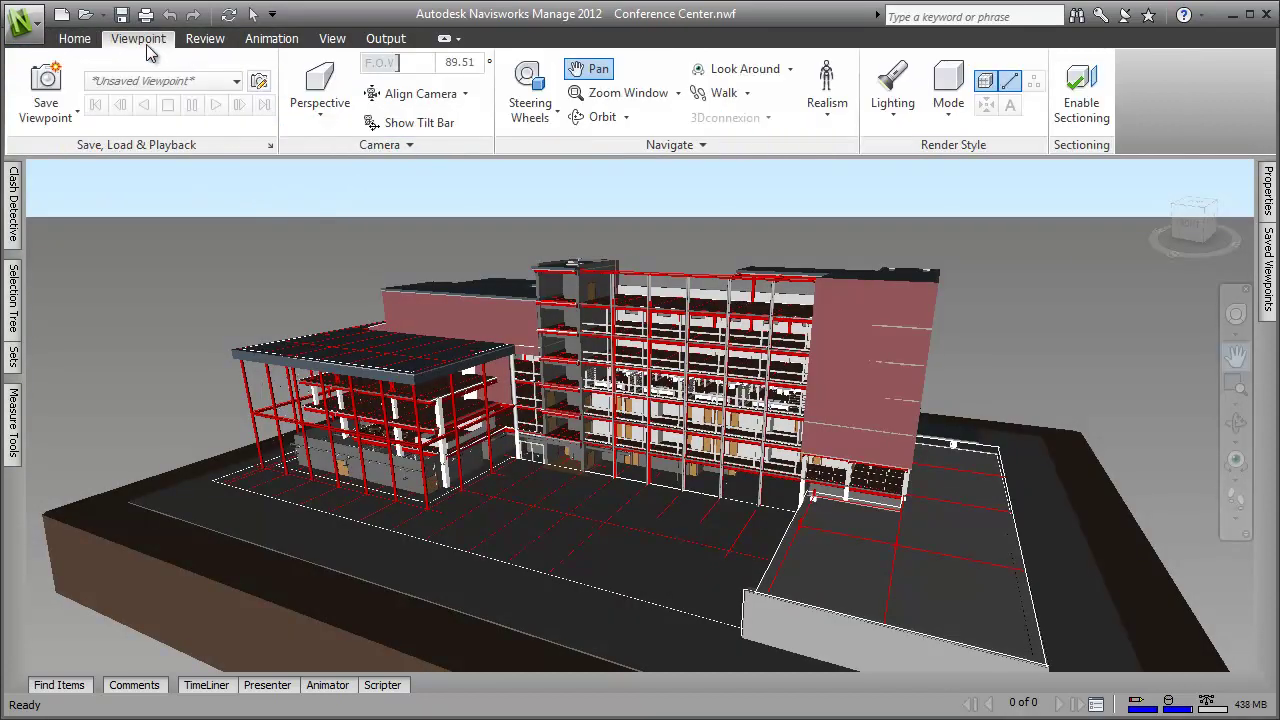
click(60, 95)
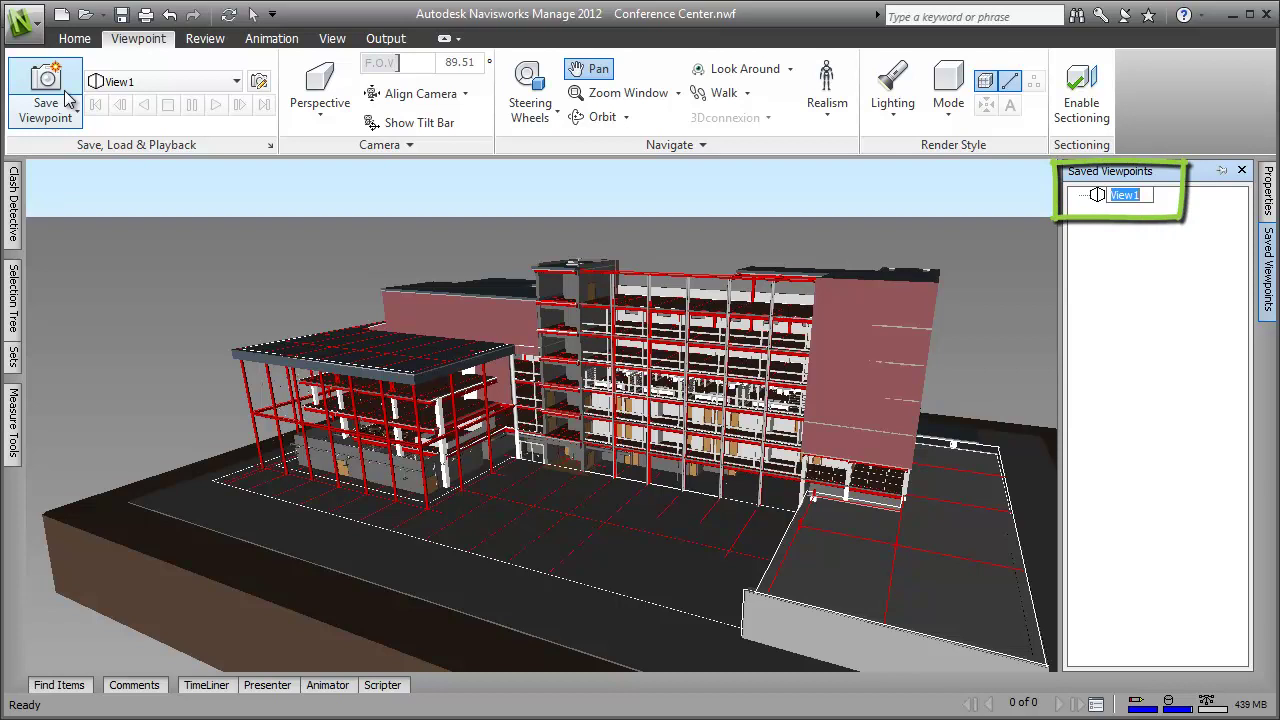
text(Overview)
key(Return)
click(1221, 170)
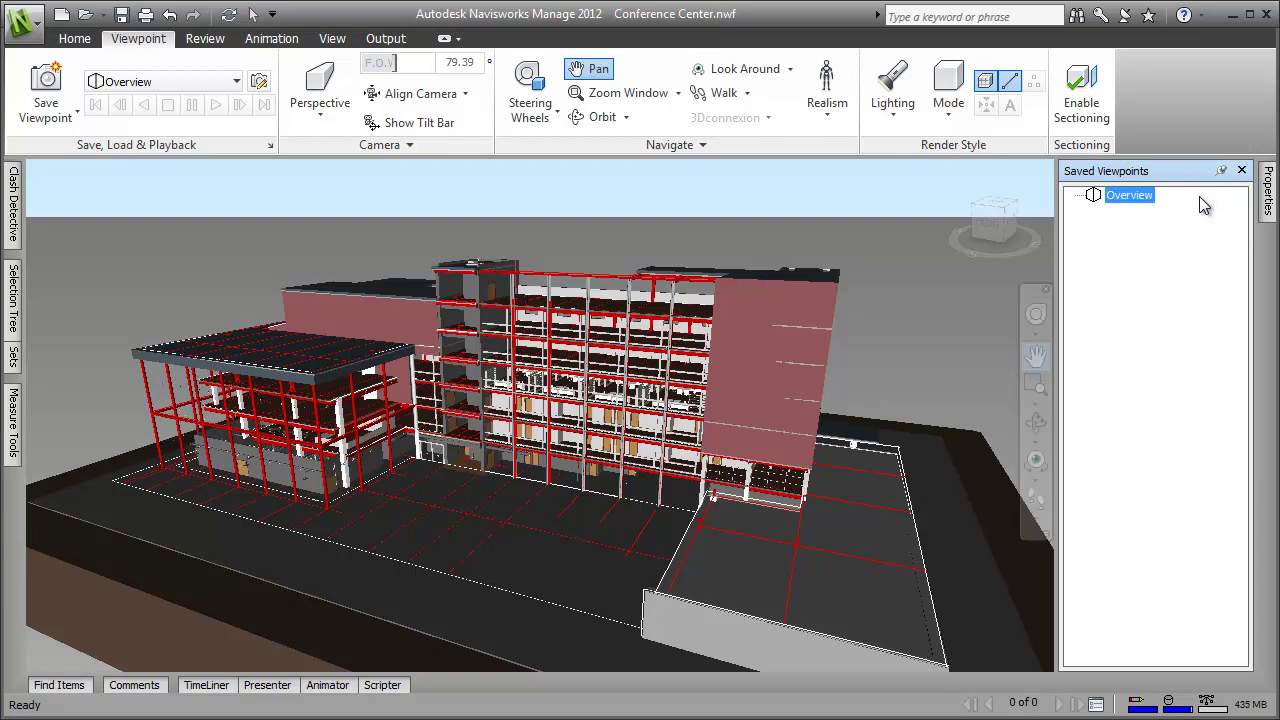
- Hide Structure.nwc and MEP.nwc from the Selection Tree
click(16, 300)
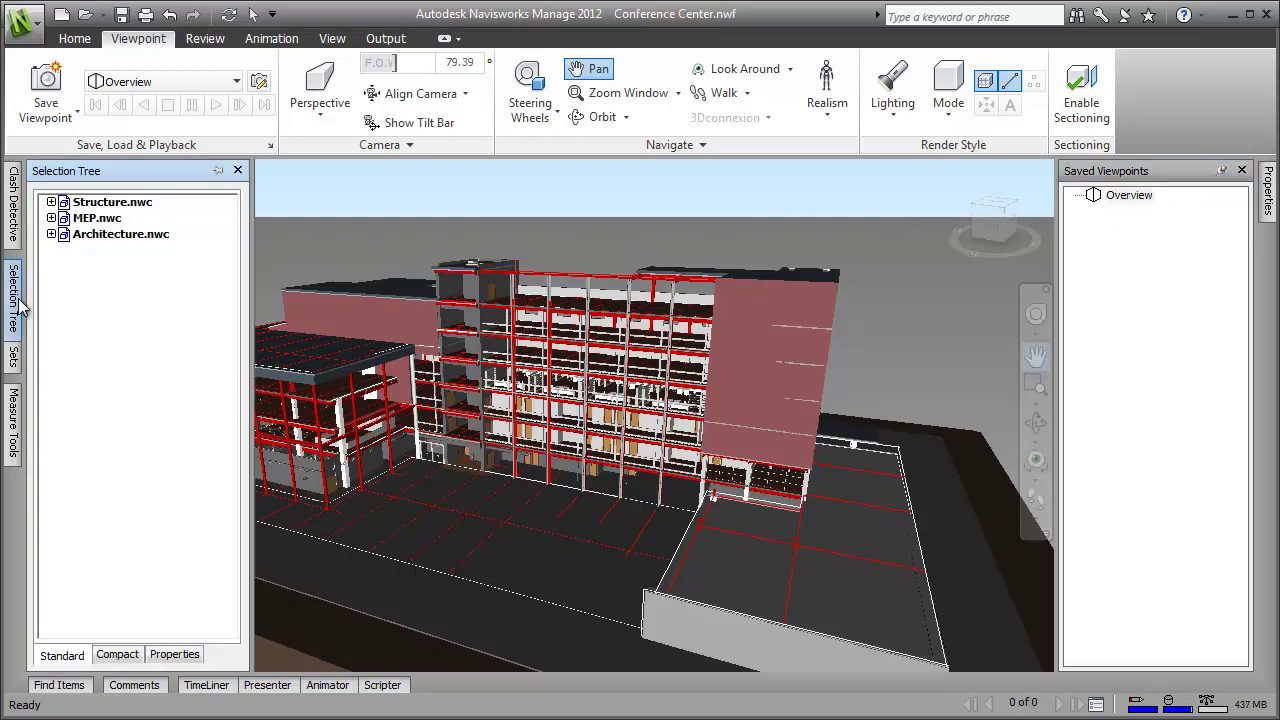
click(105, 204)
ctrl+click(98, 218)
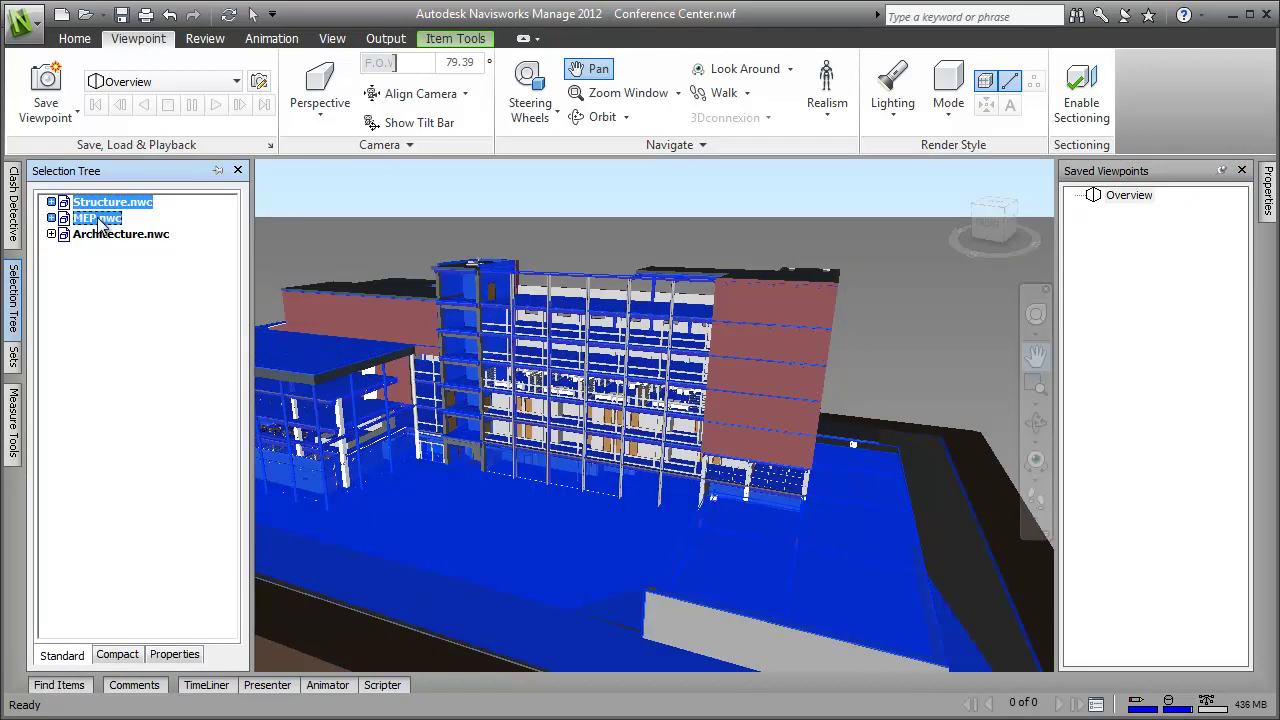
right_click(100, 220)
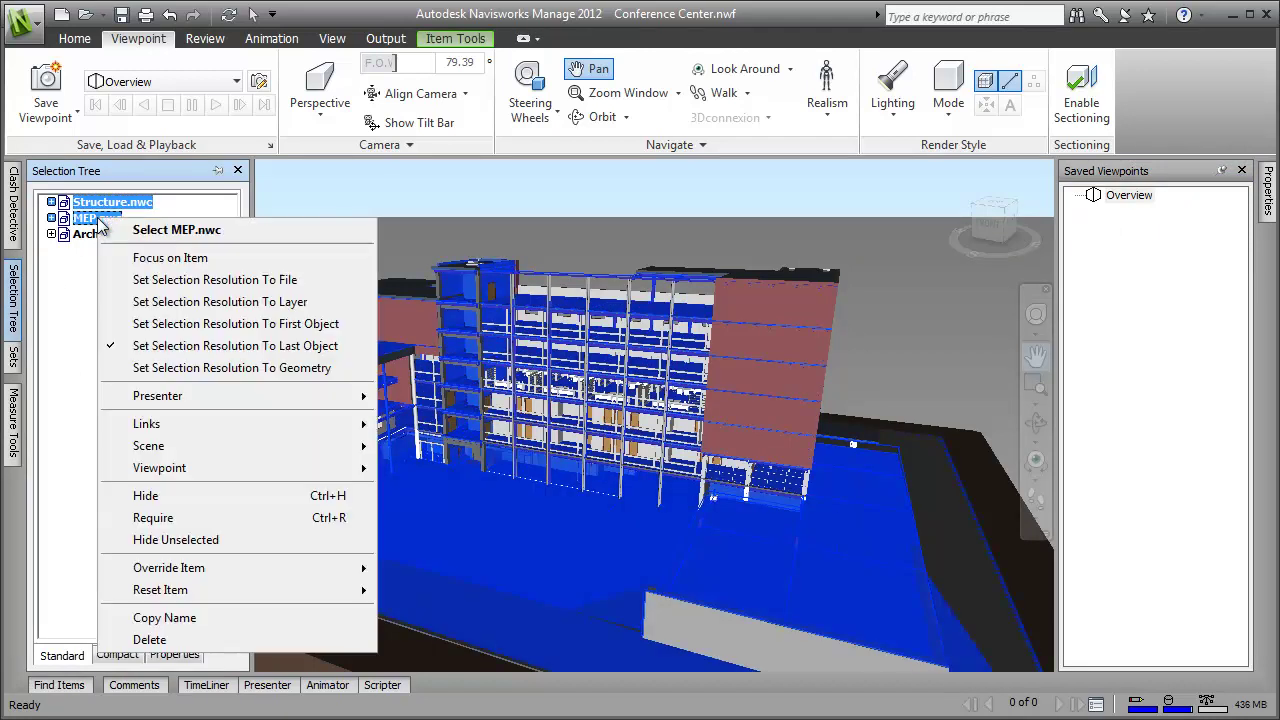
click(175, 499)
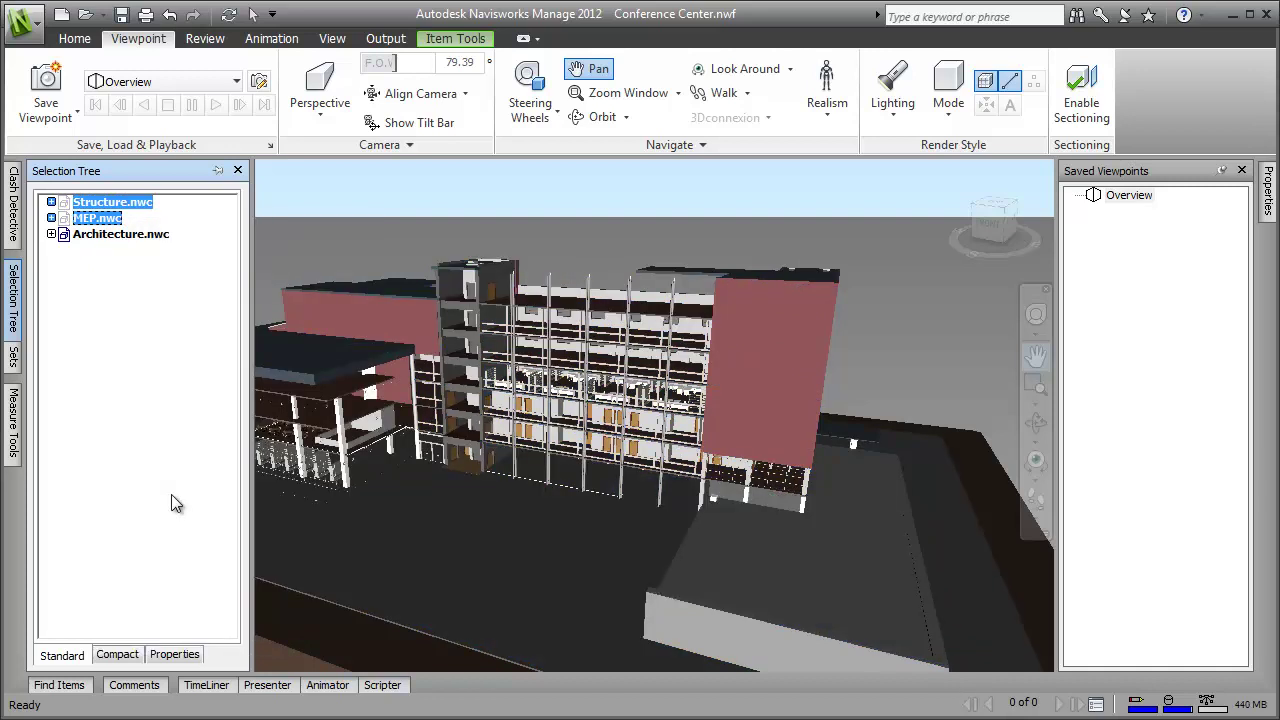
- Save the remaining view as a viewpoint named 'Architecture'
right_click(279, 261)
mouse_move(322, 293)
mouse_move(520, 298)
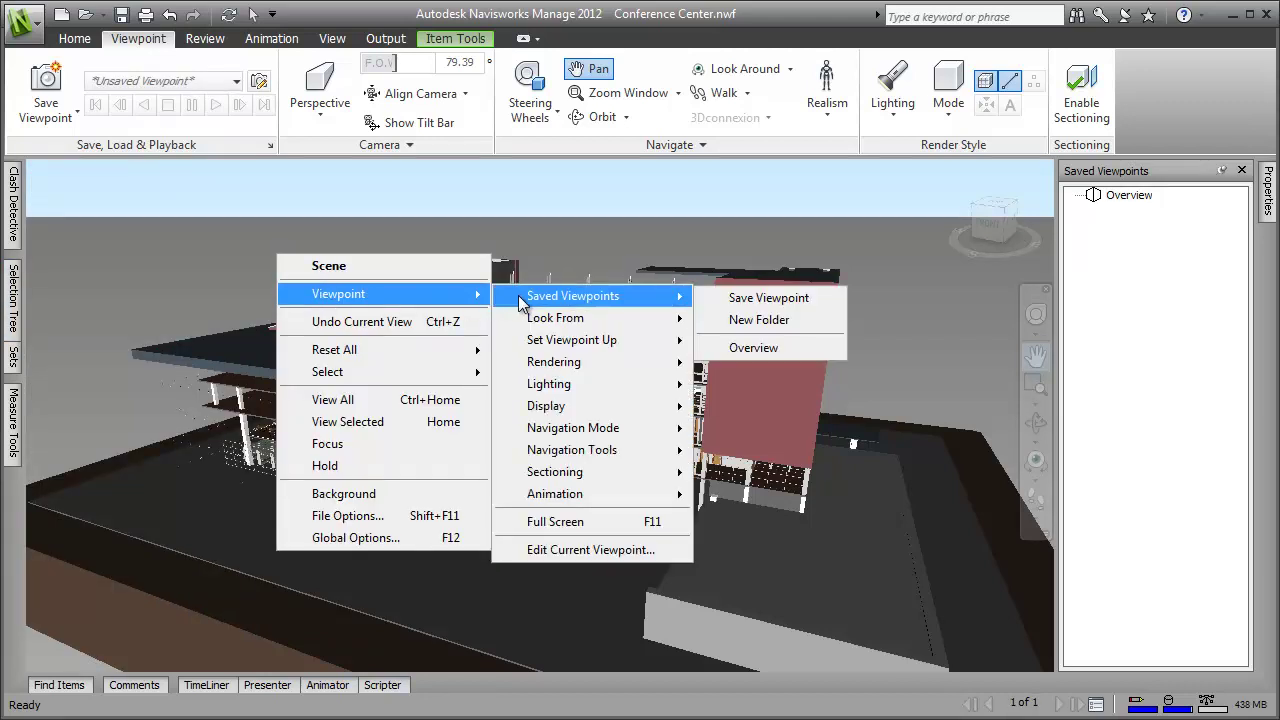
click(766, 298)
text(Architecture)
key(Return)
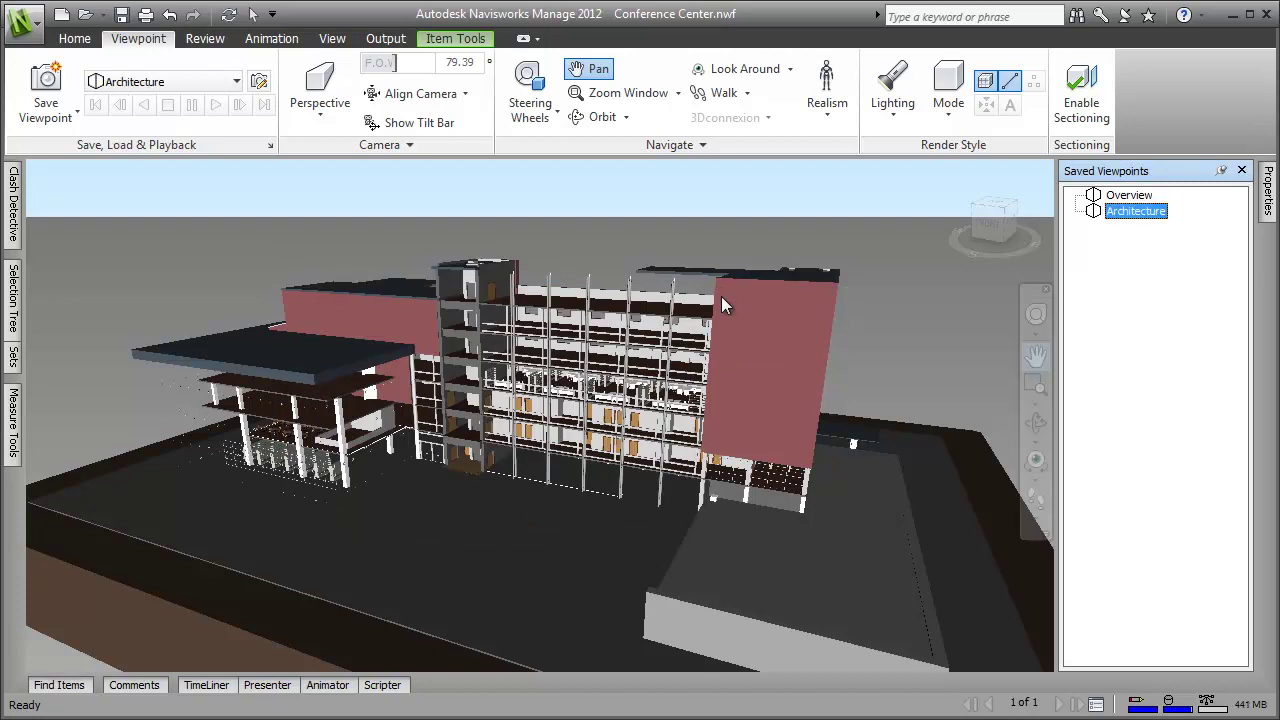
- Add the comment 'View for architectural review' to the Architecture viewpoint
right_click(1143, 210)
click(1172, 366)
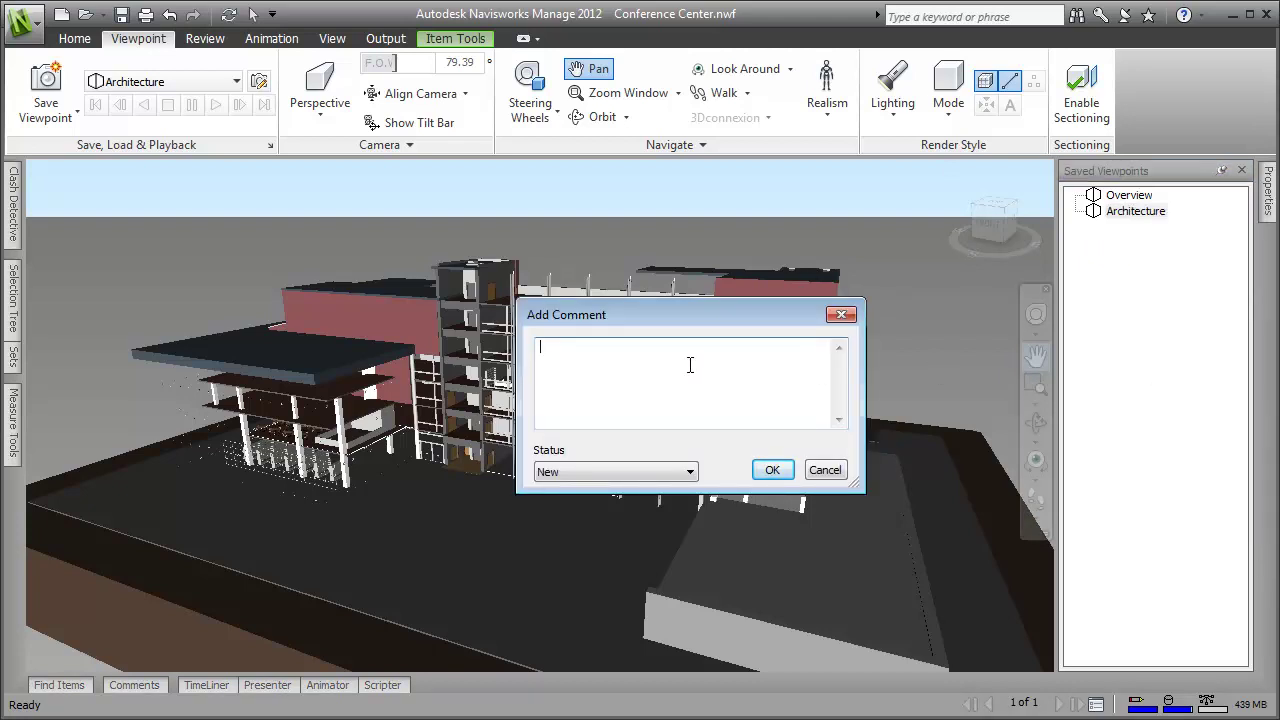
text(View for architectural review)
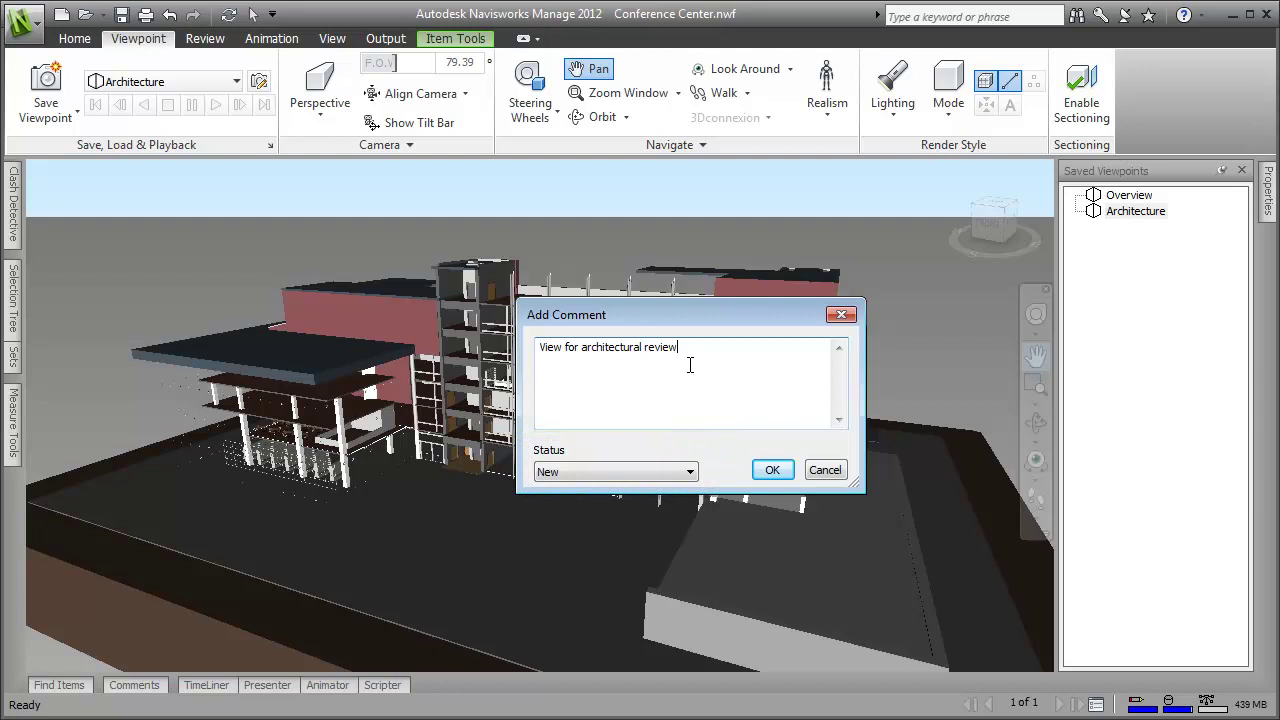
click(772, 470)
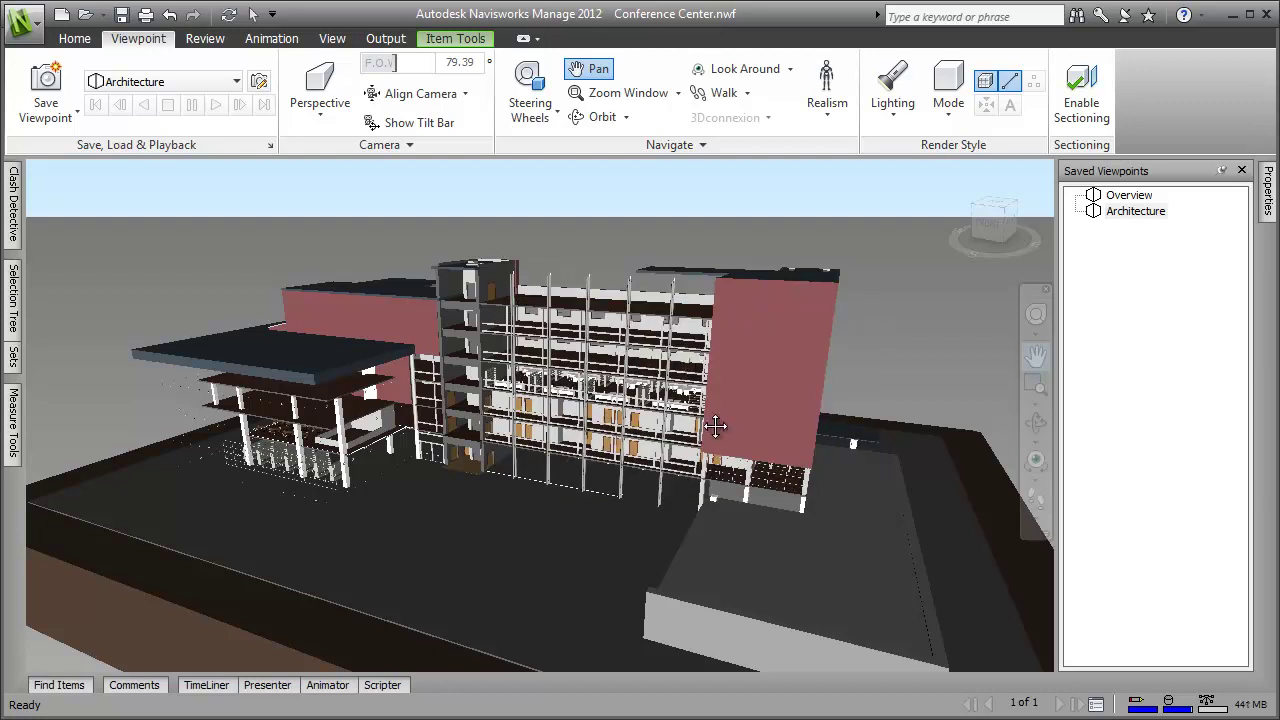
- Switch to Fly mode and fly toward the building's left wing
click(1044, 519)
click(1090, 557)
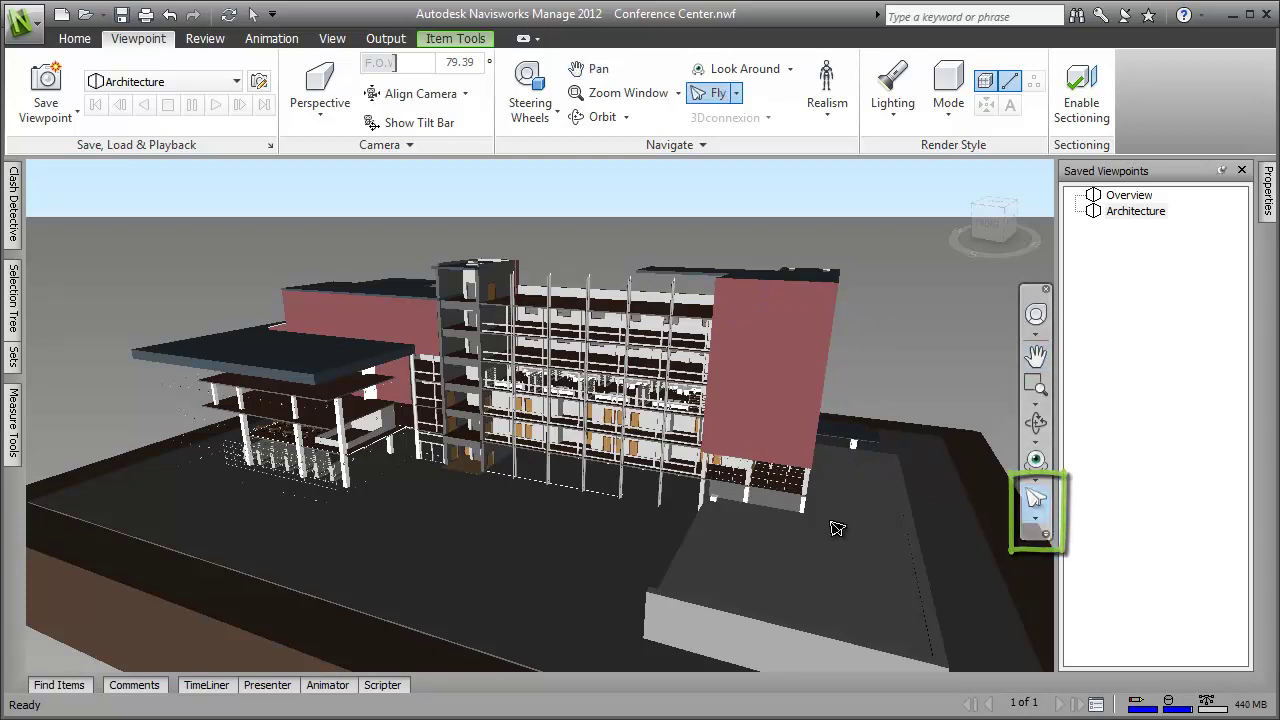
drag(546, 505, 560, 450)
- Switch to Walk mode and walk forward up to the glass doors
click(1044, 519)
click(1068, 540)
drag(600, 505, 568, 516)
- Measure the doorway point to point as 3.65 m and convert it to a red redline
click(205, 38)
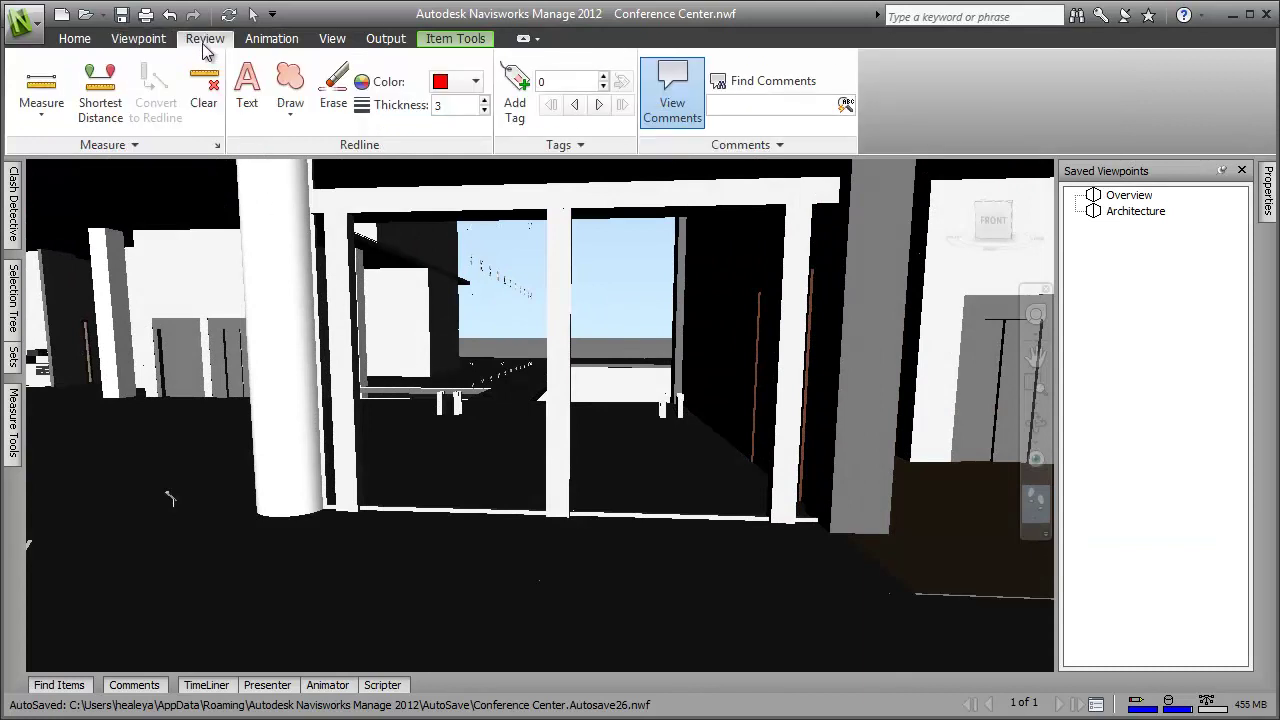
click(41, 95)
click(60, 149)
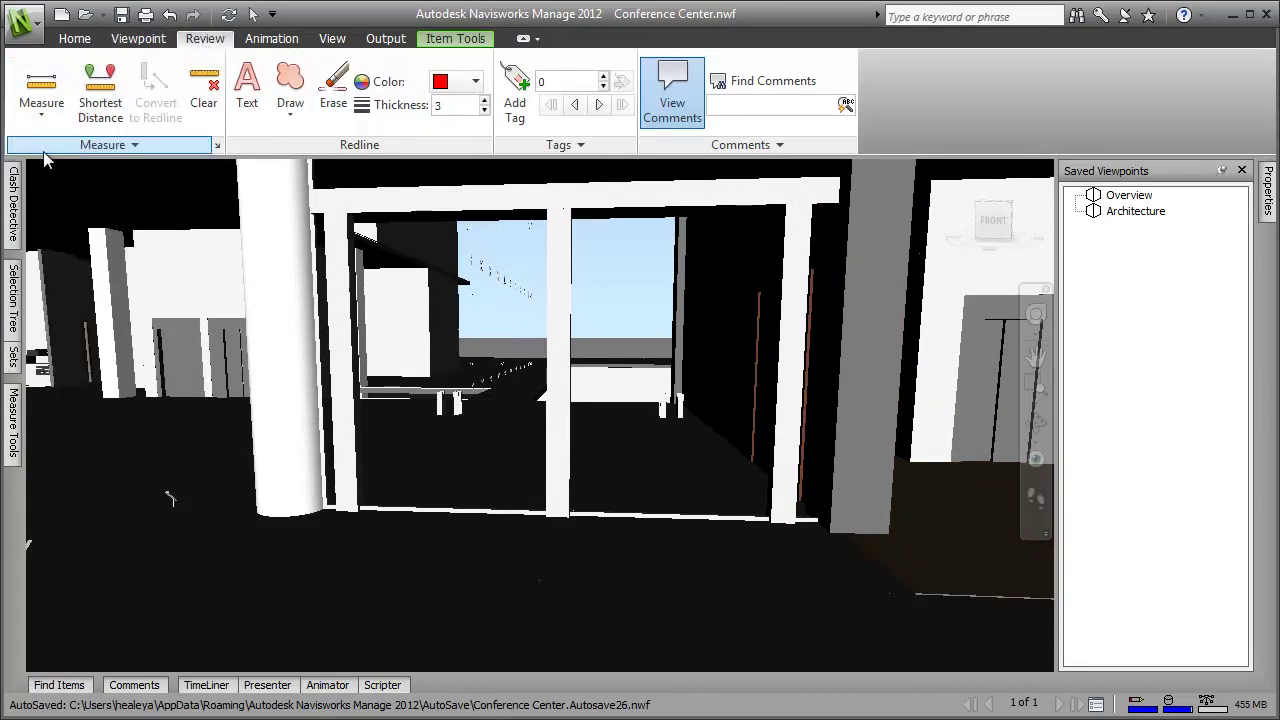
click(352, 345)
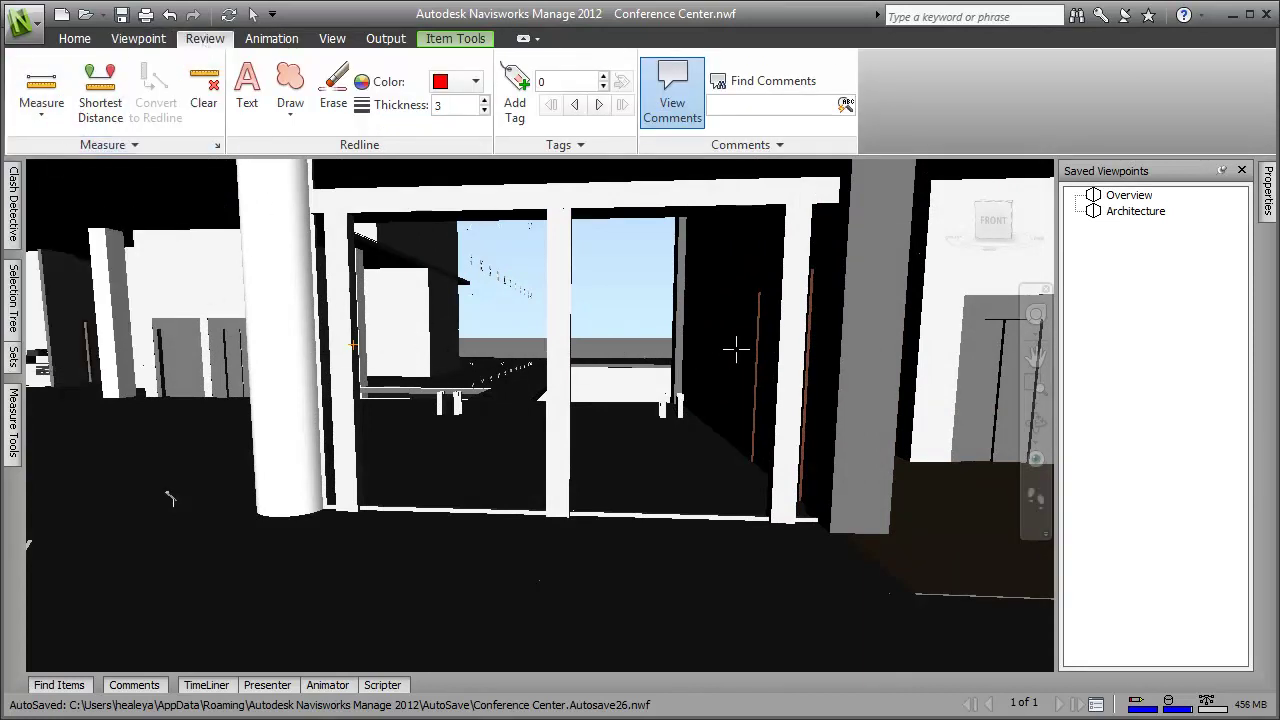
click(783, 345)
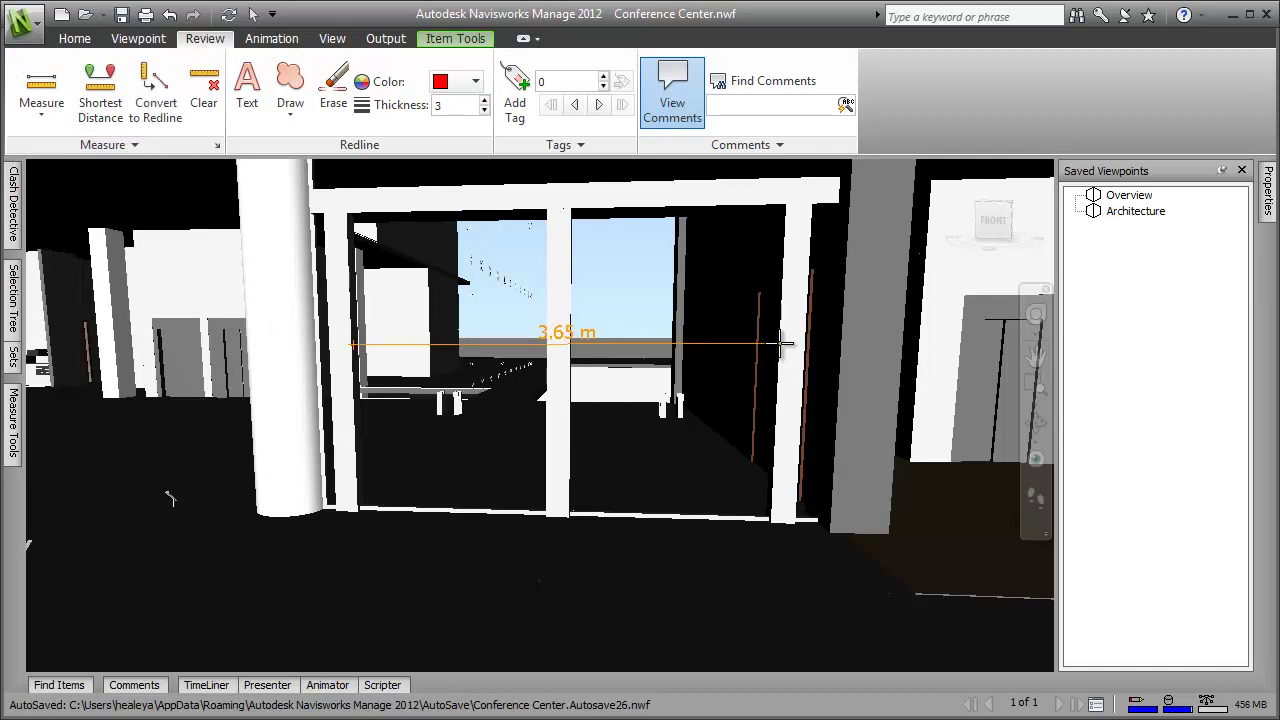
click(155, 116)
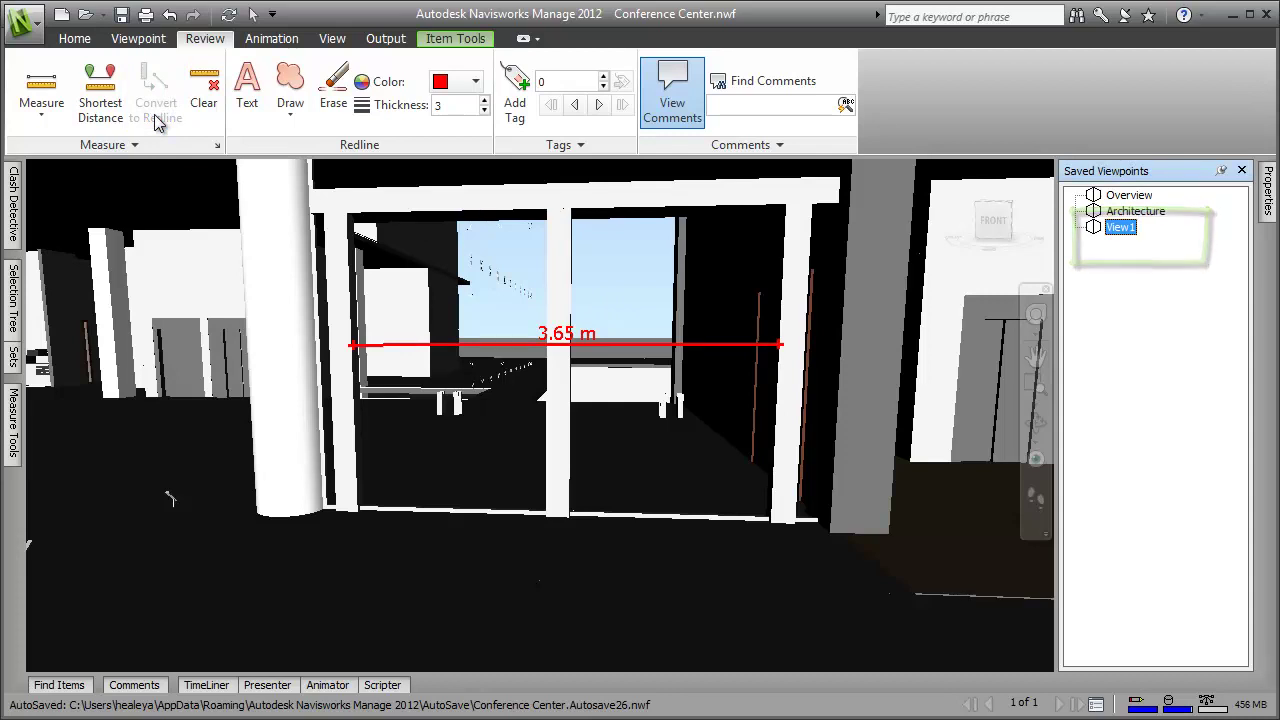
- Rename the new View1 viewpoint to 'Door measurement'
right_click(1121, 227)
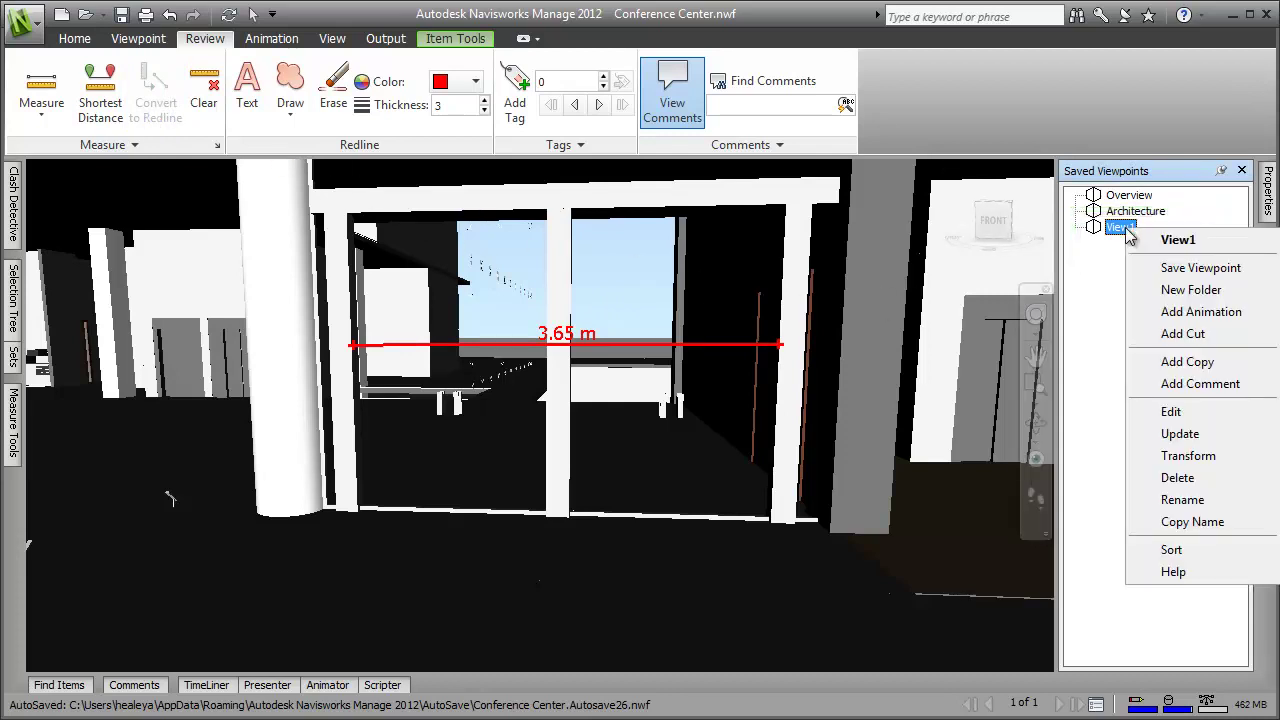
click(1160, 499)
text(Door measurement)
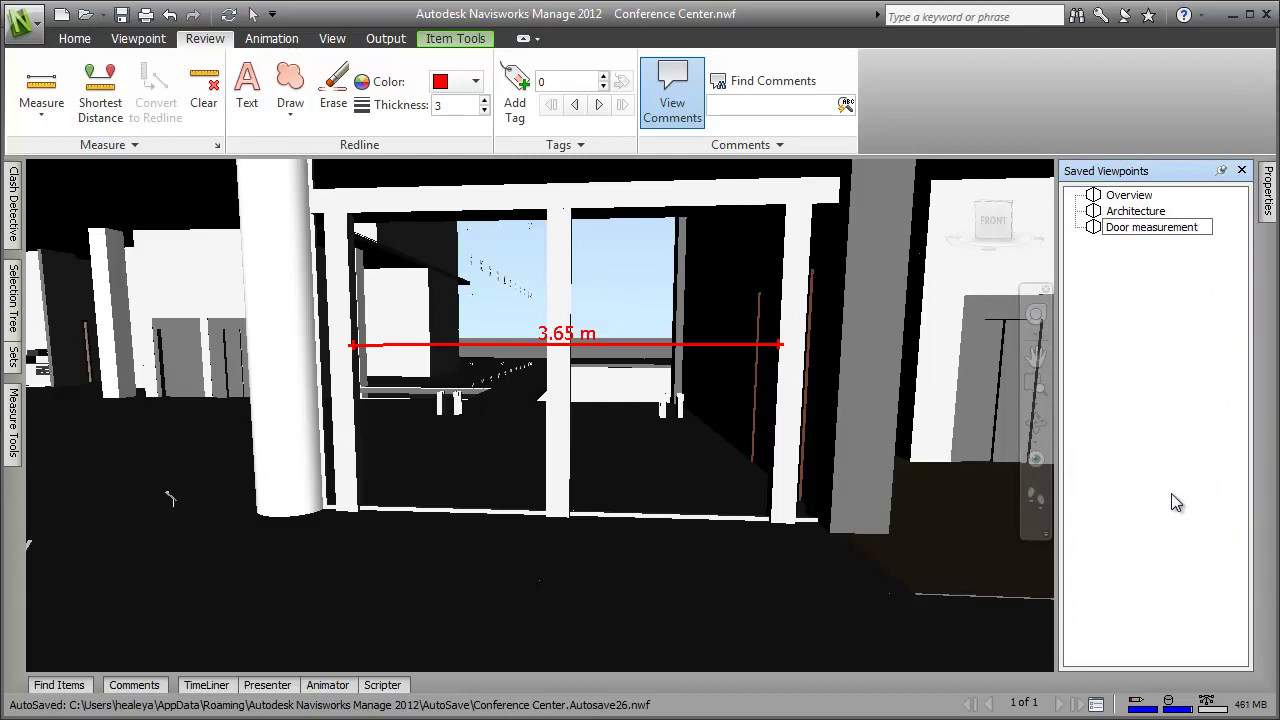
key(Return)
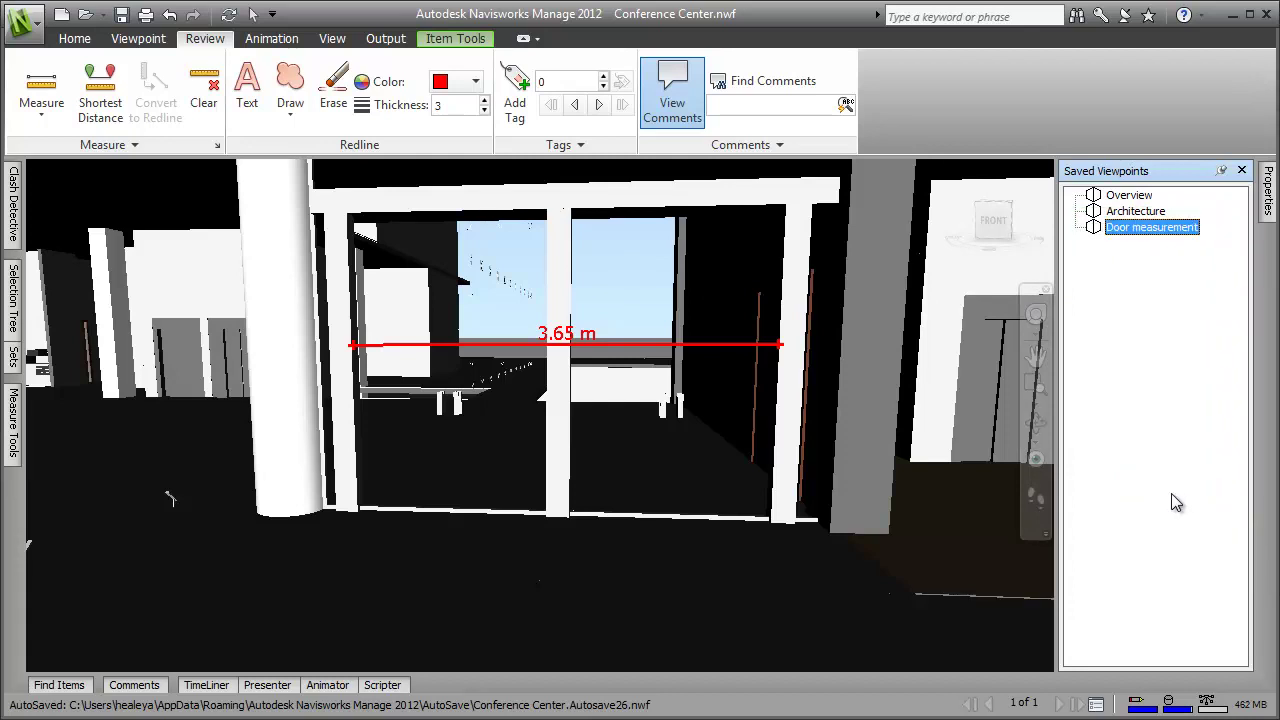
- Tag the measurement line's right end with the comment 'Door measurement as requested'
click(515, 100)
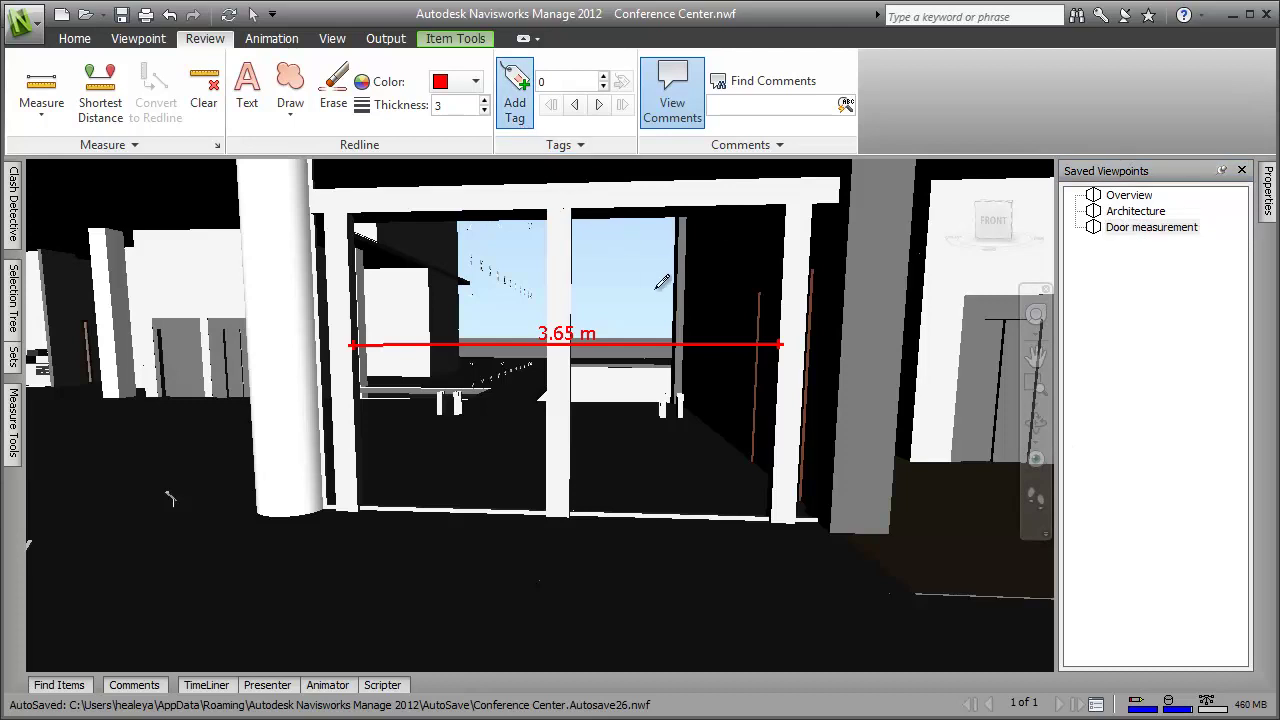
click(775, 341)
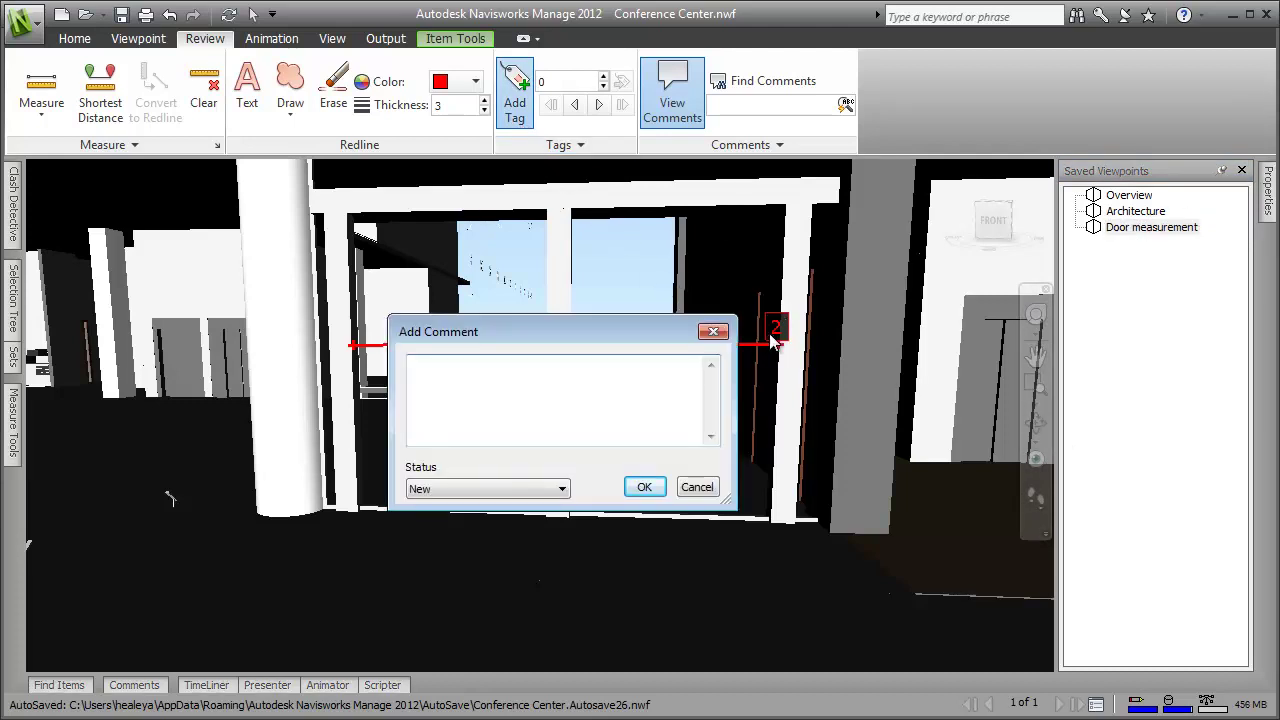
text(Door measurement as requested)
key(Return)
- Switch back to Fly mode and update the Door measurement viewpoint to include the tag
click(1040, 528)
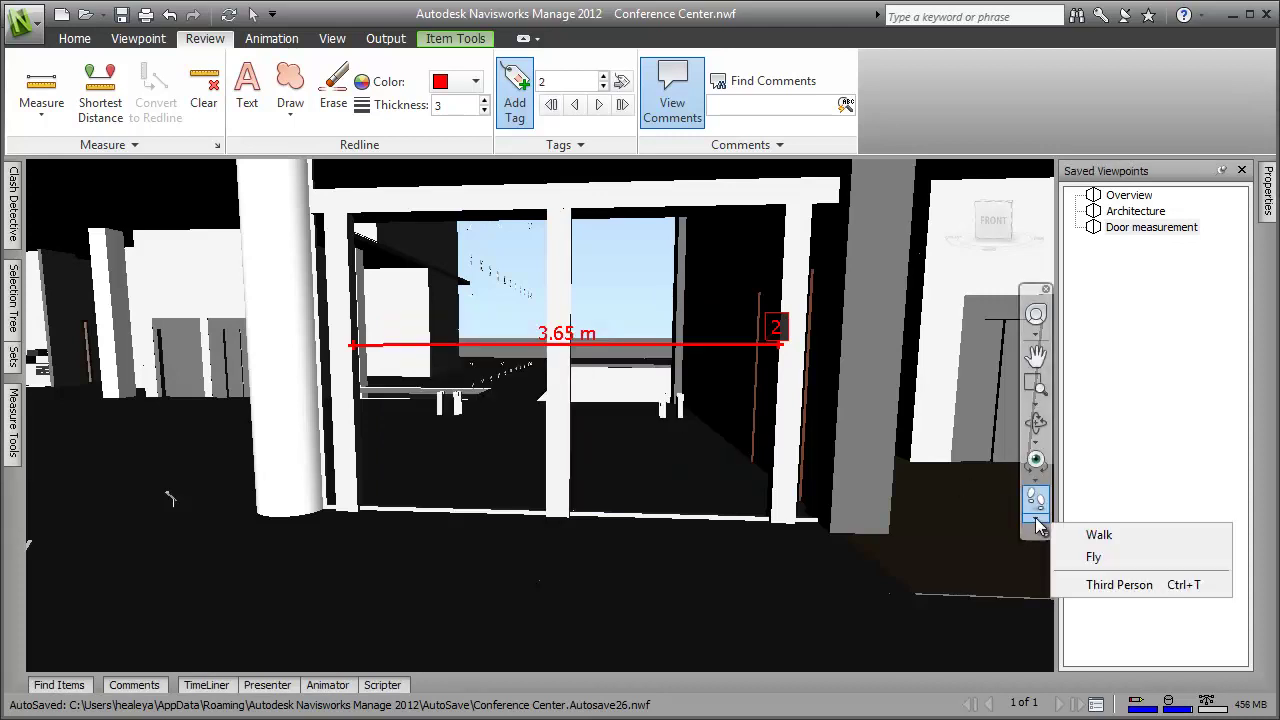
click(1068, 556)
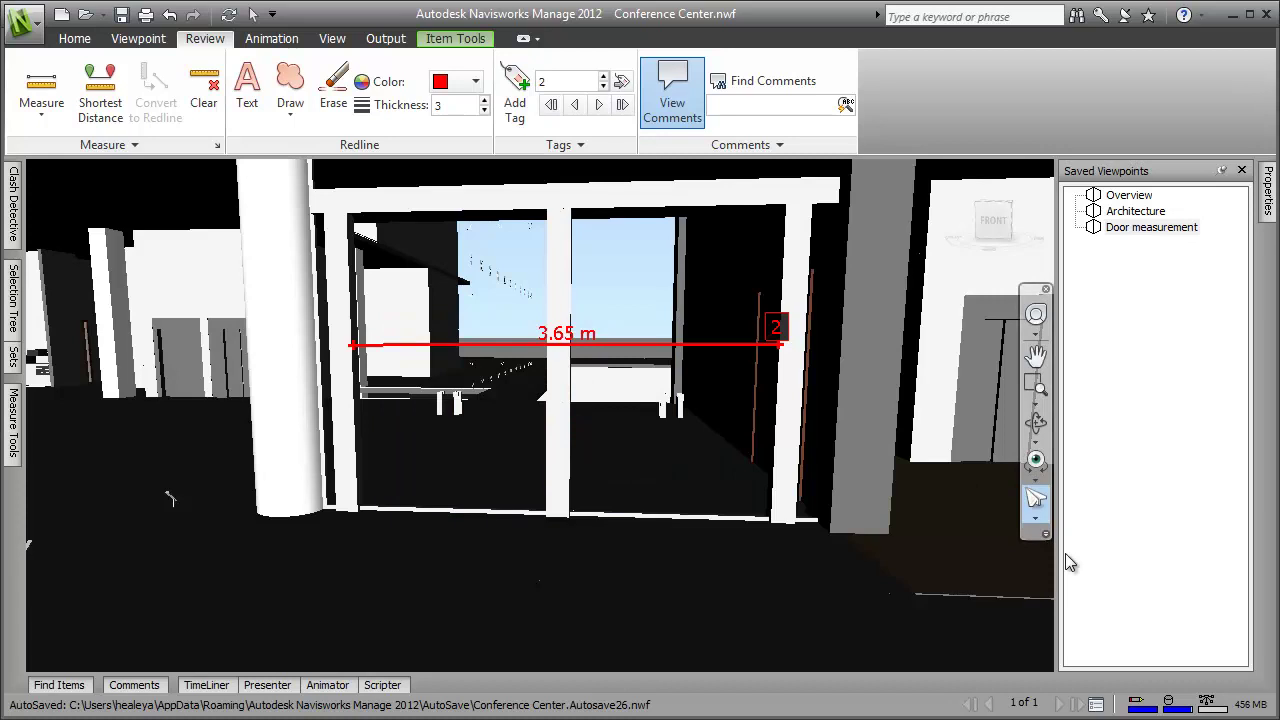
right_click(1150, 228)
click(1197, 455)
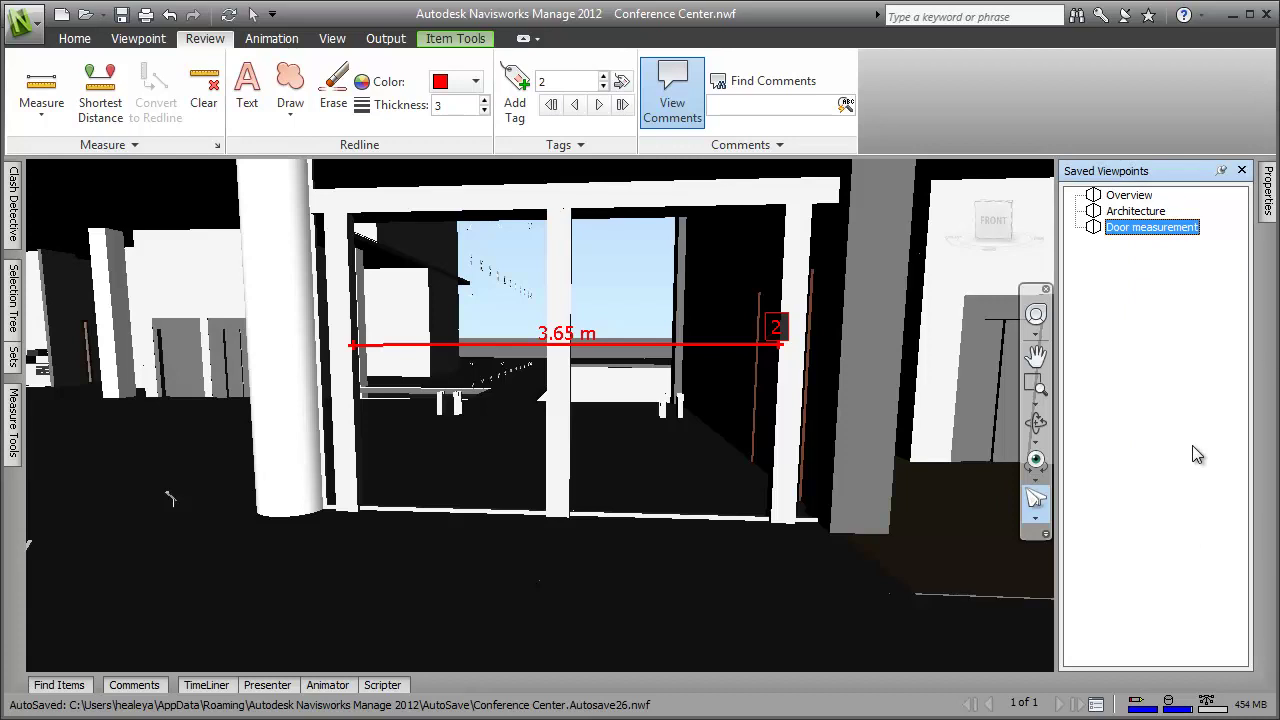
- Recall the Overview viewpoint and deselect Structure.nwc and MEP.nwc in the Selection Tree
click(1128, 197)
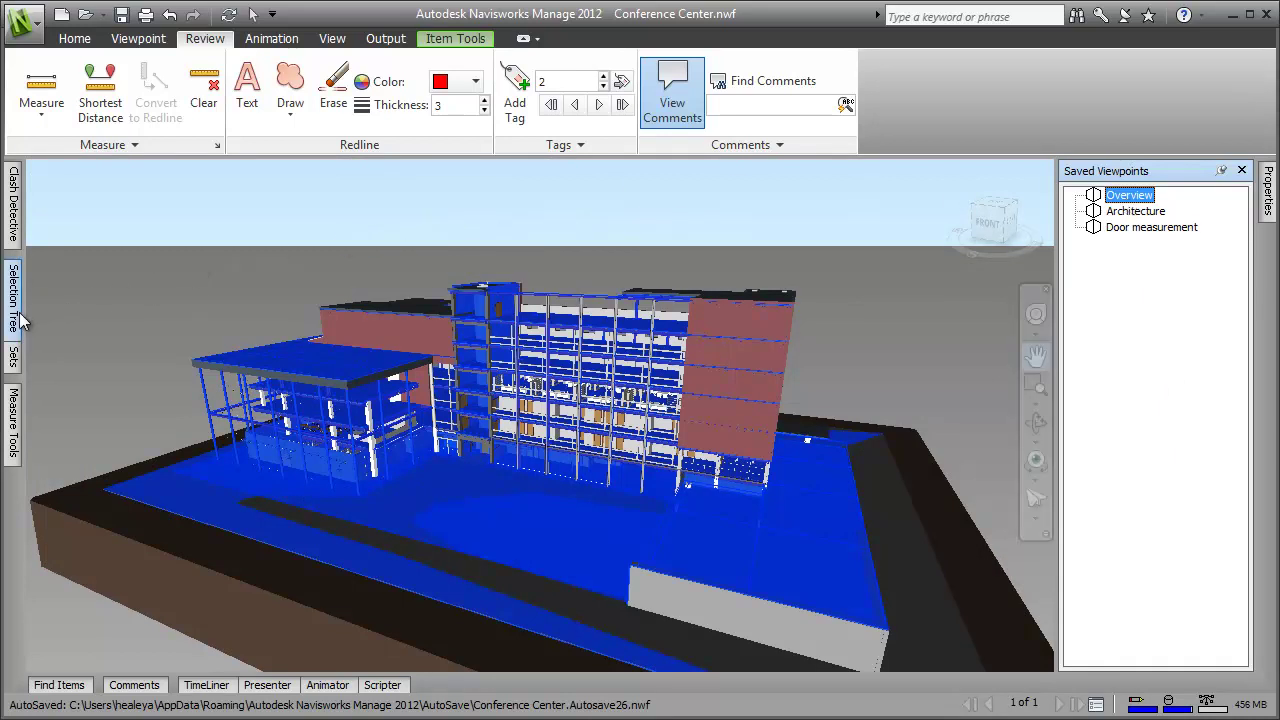
mouse_move(22, 320)
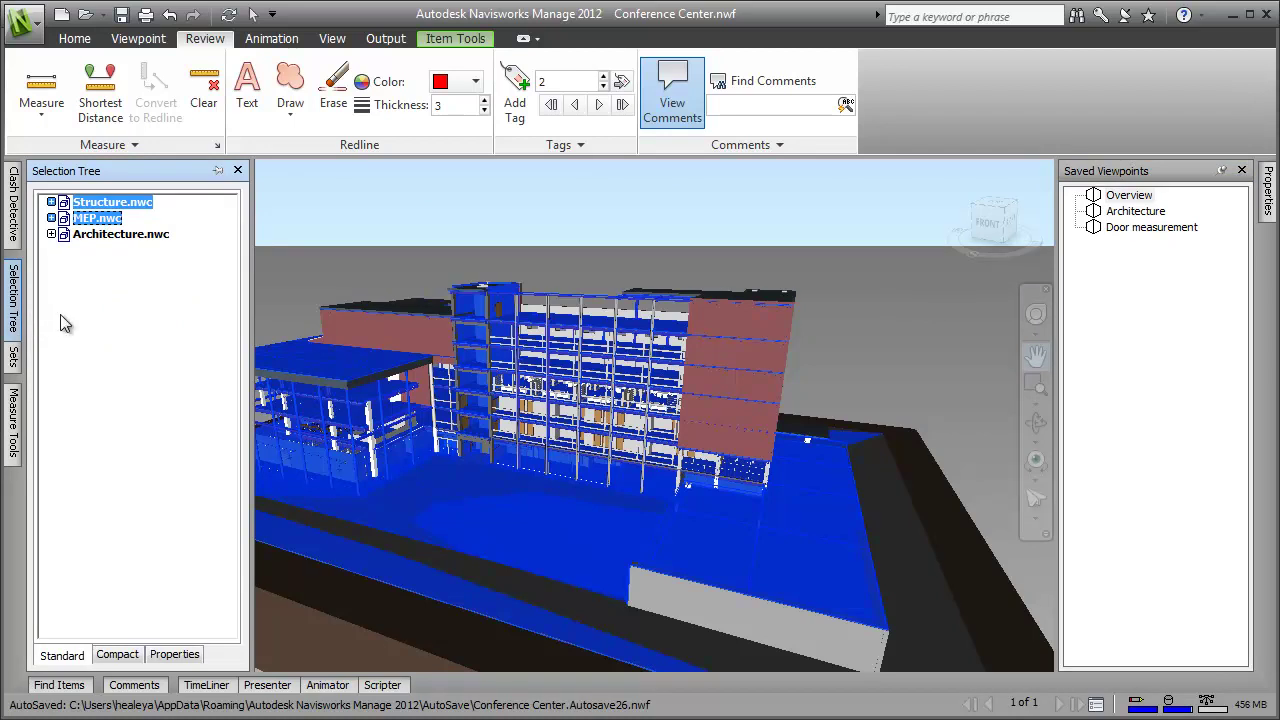
click(61, 318)
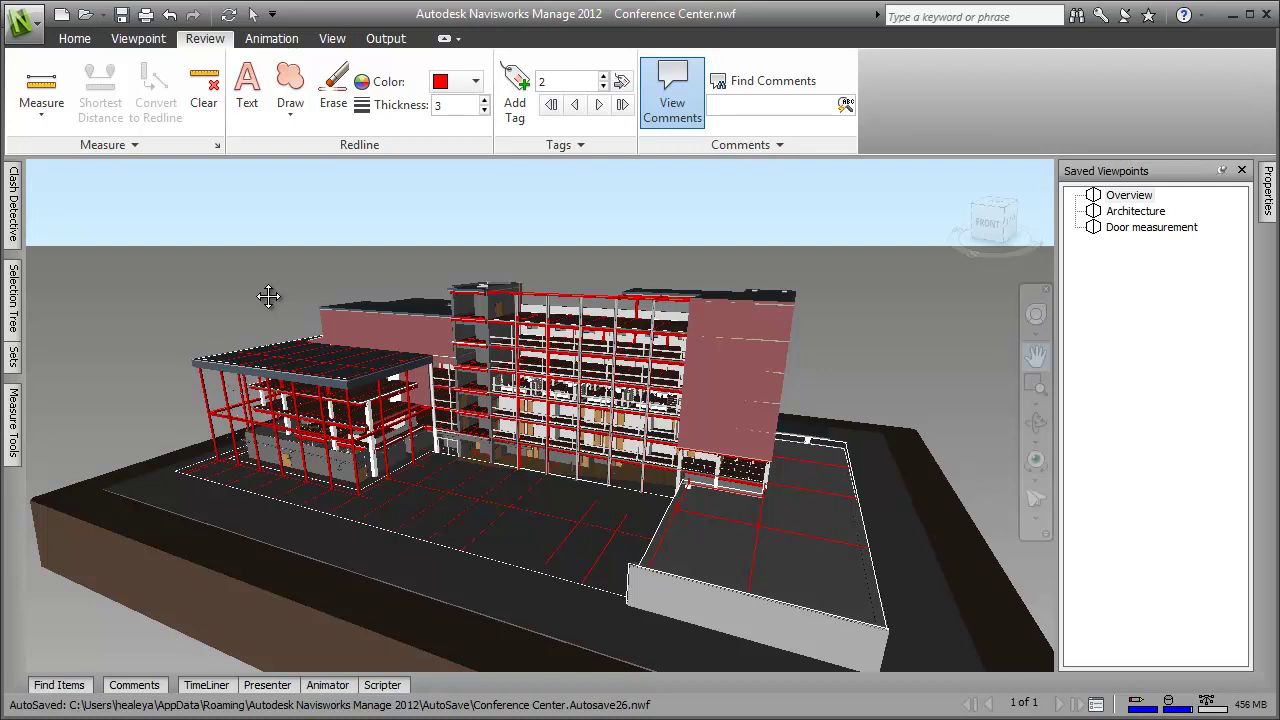
- Recall Architecture, then Door measurement with its 3.65 m redline and tag 2
click(1147, 215)
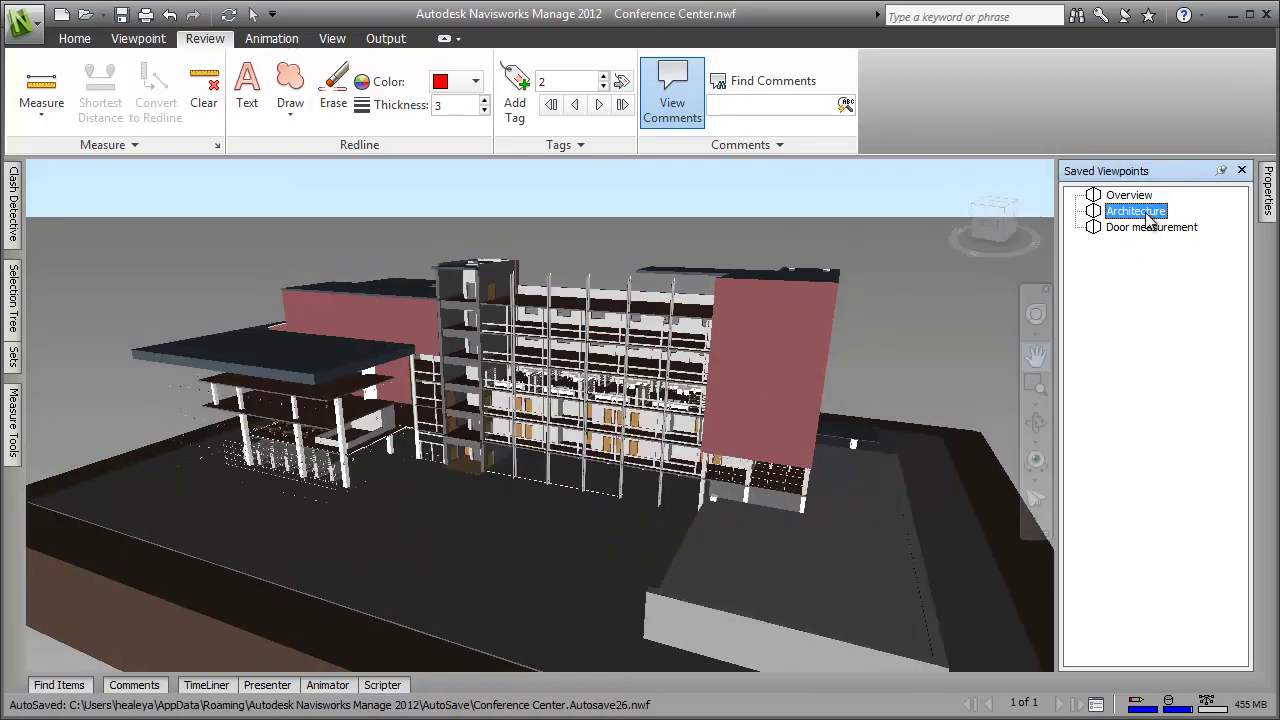
click(1141, 232)
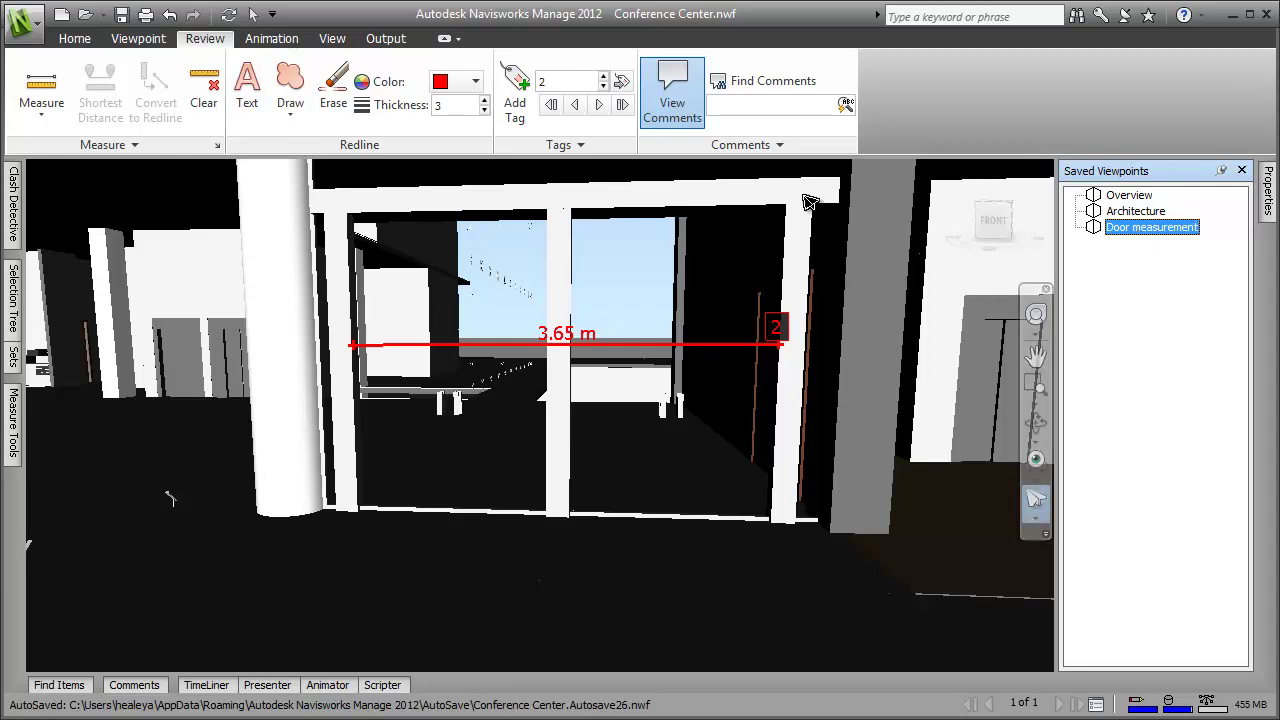
click(138, 40)
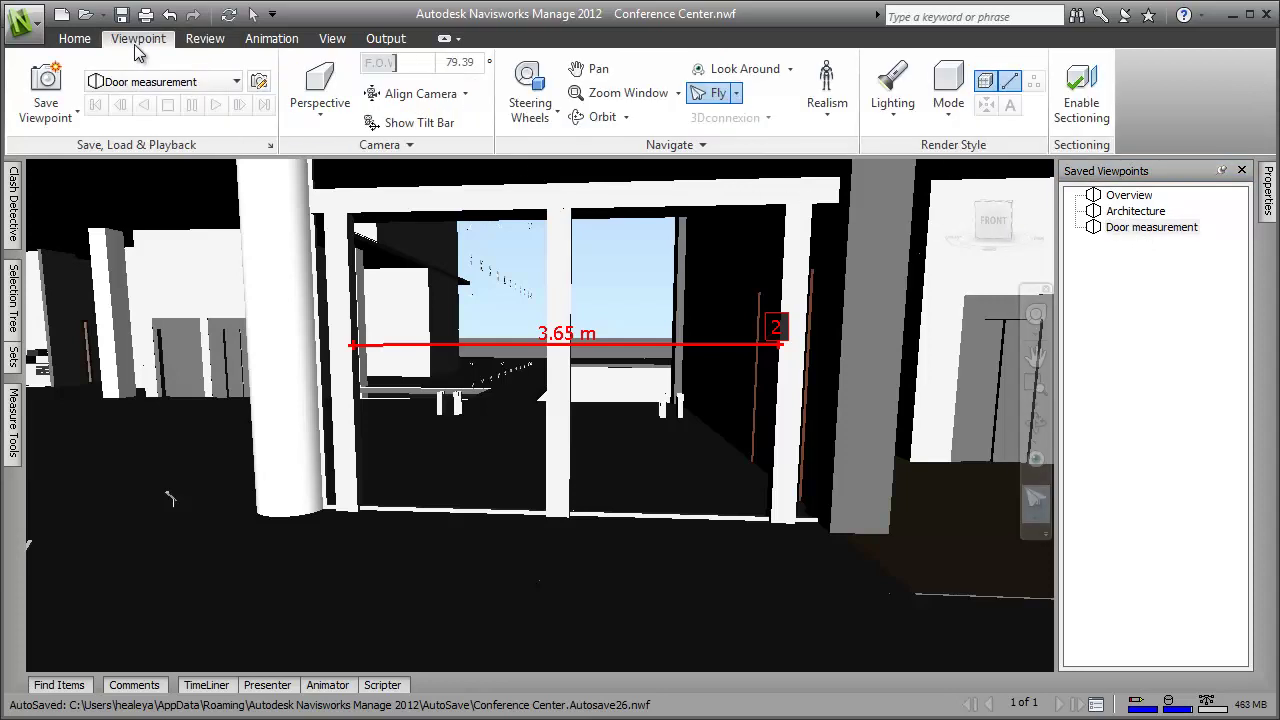